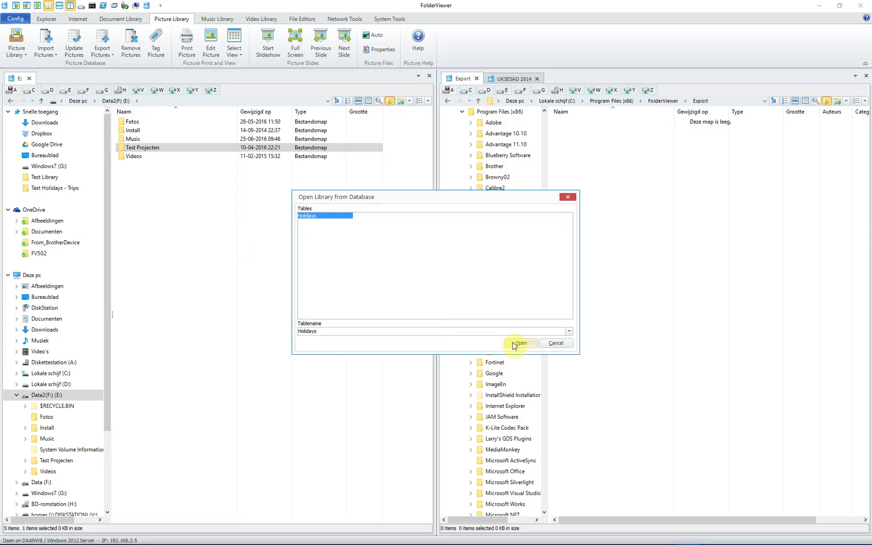
Step: Open the Holidays picture library from the database, expand the Holidays - Trips tree and browse the pictures filed under Italy
{"action": "left_click", "coordinate": [519, 343]}
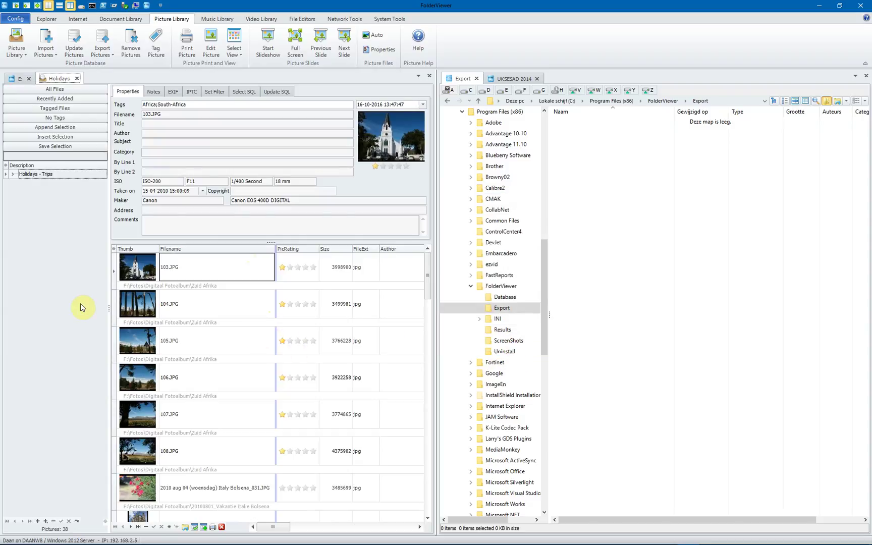
{"action": "left_click", "coordinate": [12, 174]}
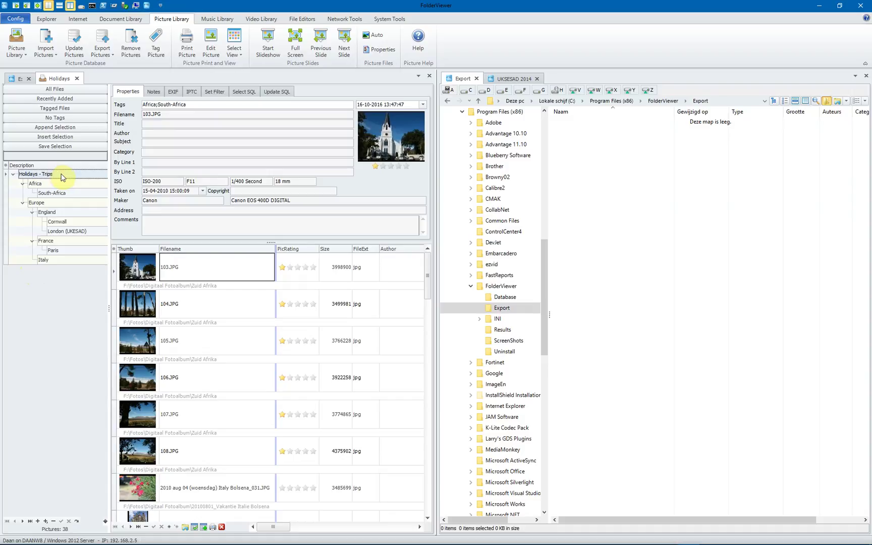
{"action": "left_click", "coordinate": [57, 264]}
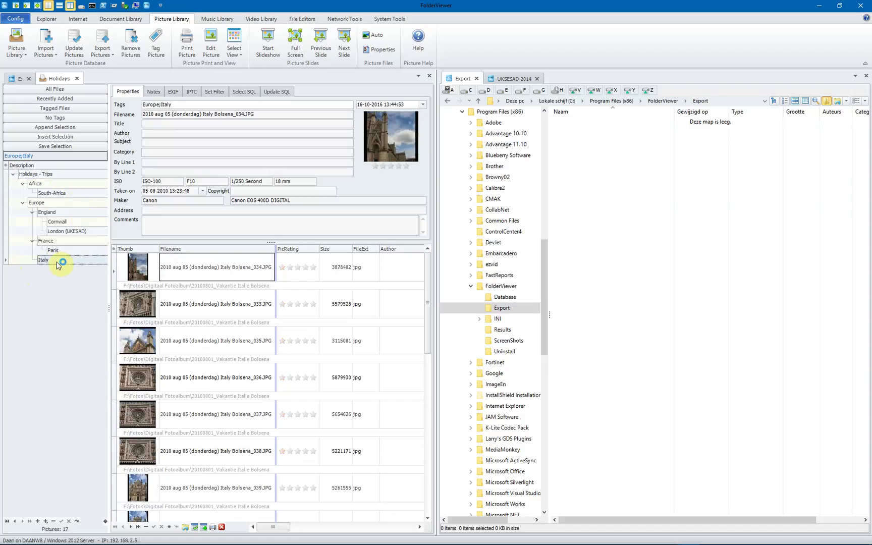
{"action": "left_click", "coordinate": [127, 268]}
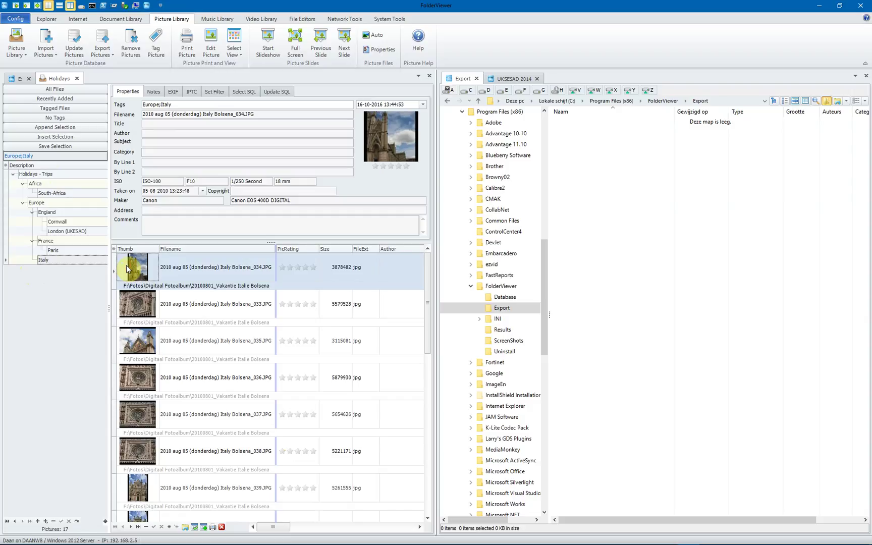
{"action": "key", "text": "Down"}
{"action": "key", "text": "Down"}
{"action": "key", "text": "Down"}
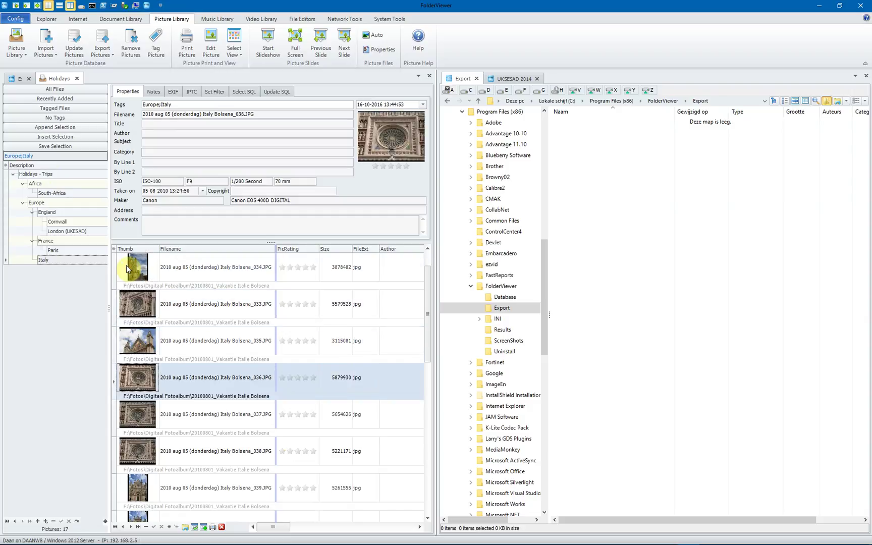
Step: Select the London (UKESAD) category and bring up the detailed file properties of all eight images in the UKSESAD 2014 folder
{"action": "left_click", "coordinate": [80, 231]}
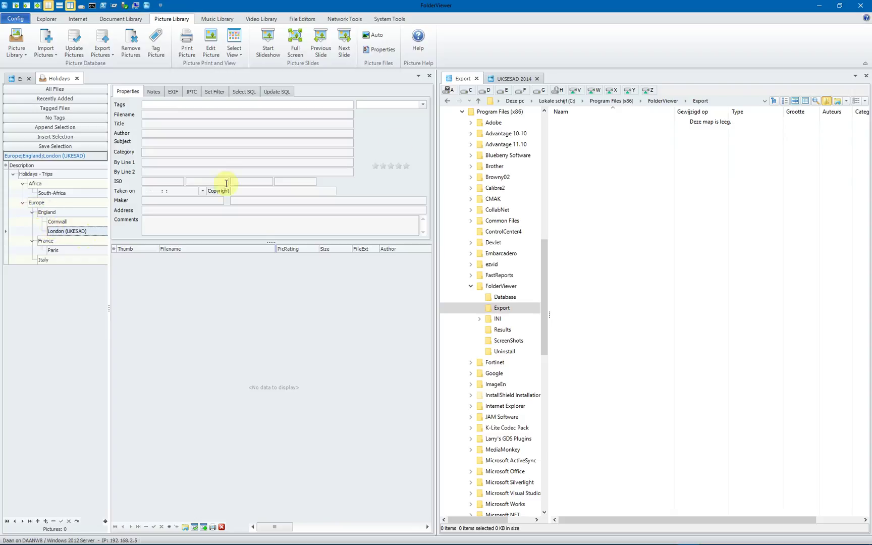
{"action": "left_click", "coordinate": [503, 79]}
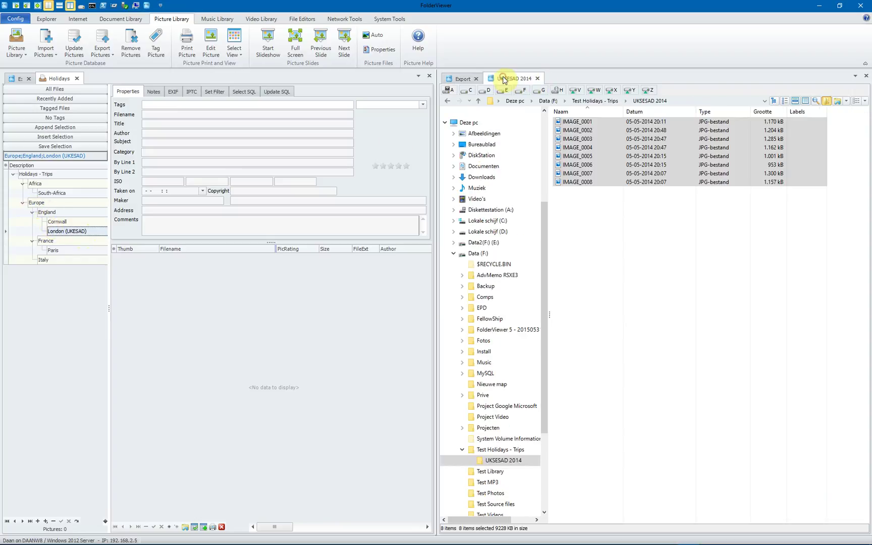
{"action": "right_click", "coordinate": [585, 185]}
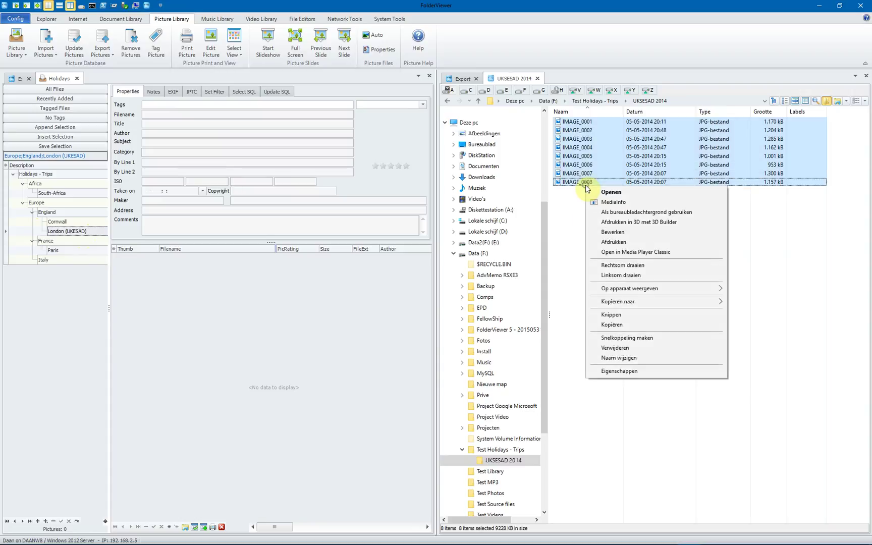
{"action": "left_click", "coordinate": [618, 371]}
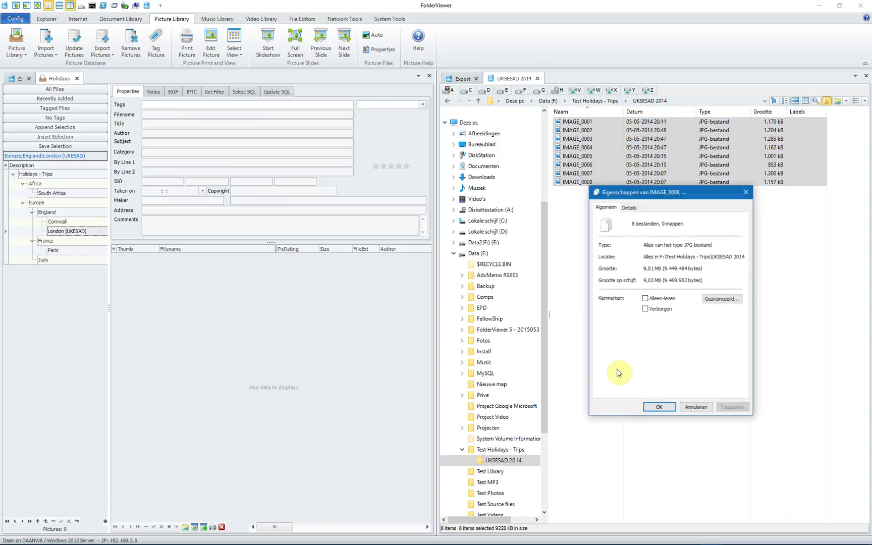
{"action": "left_click", "coordinate": [630, 209]}
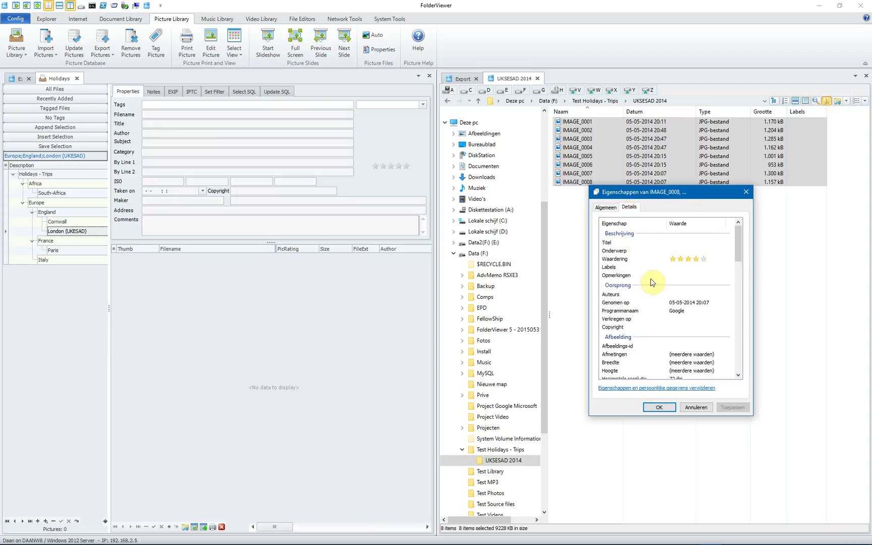
Step: Set the title of the selected images to "UKESAD 2014" and their subject to "Symppsium"
{"action": "left_click", "coordinate": [680, 242]}
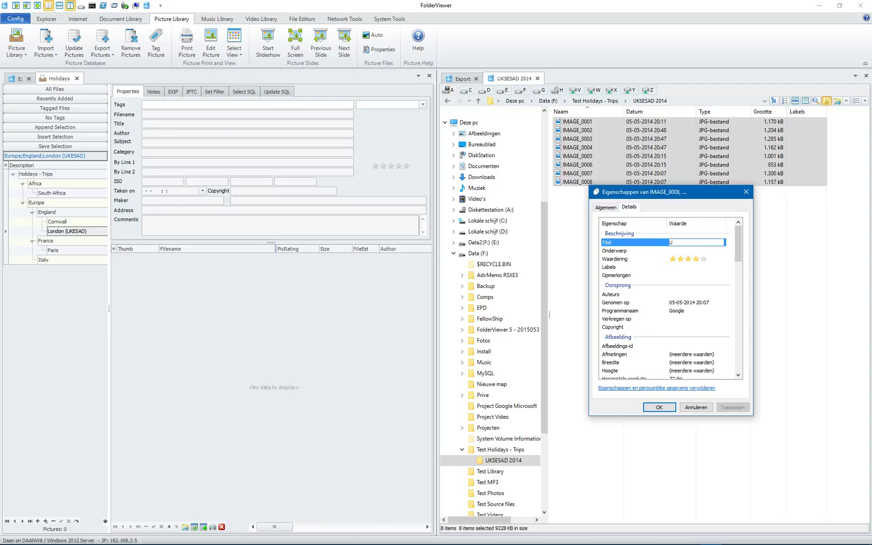
{"action": "type", "text": "UKESAD 2014"}
{"action": "left_click", "coordinate": [675, 250]}
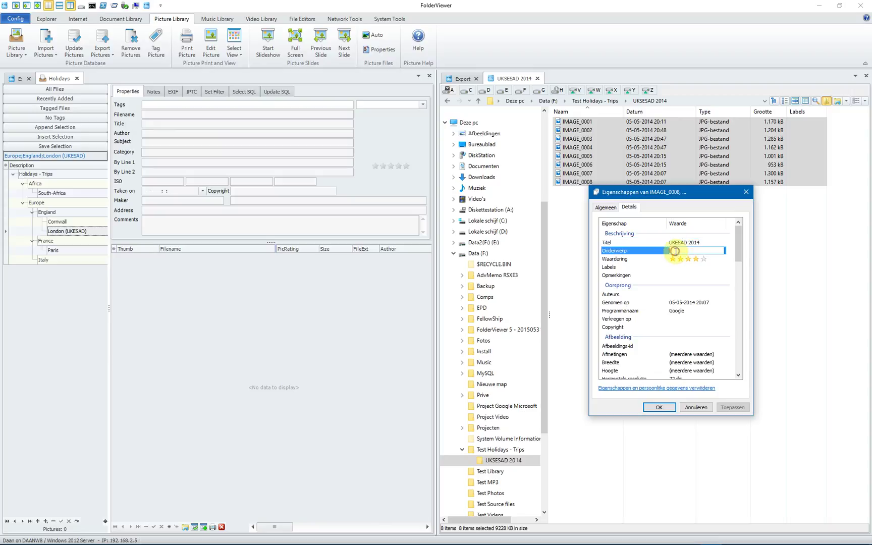
{"action": "type", "text": "Symppsium"}
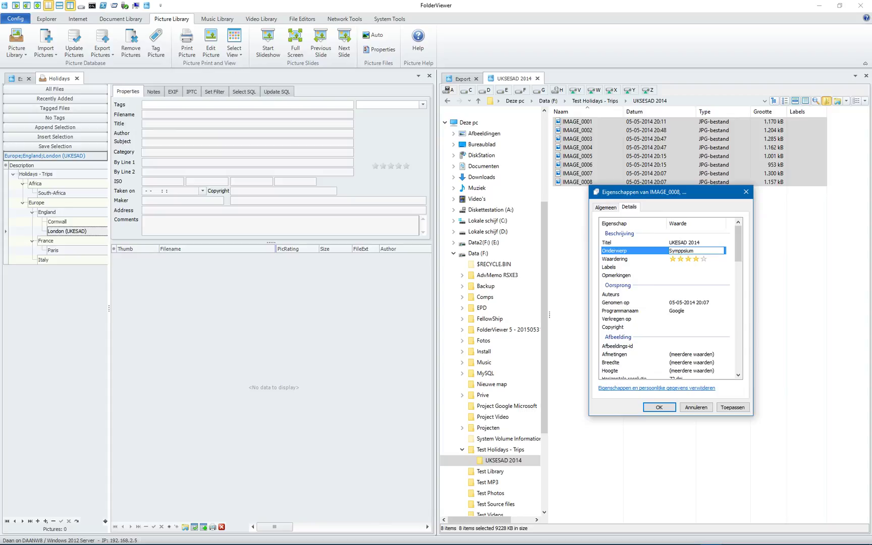
Step: Enter the author's full name for the selected images and save the file properties
{"action": "left_click", "coordinate": [687, 294]}
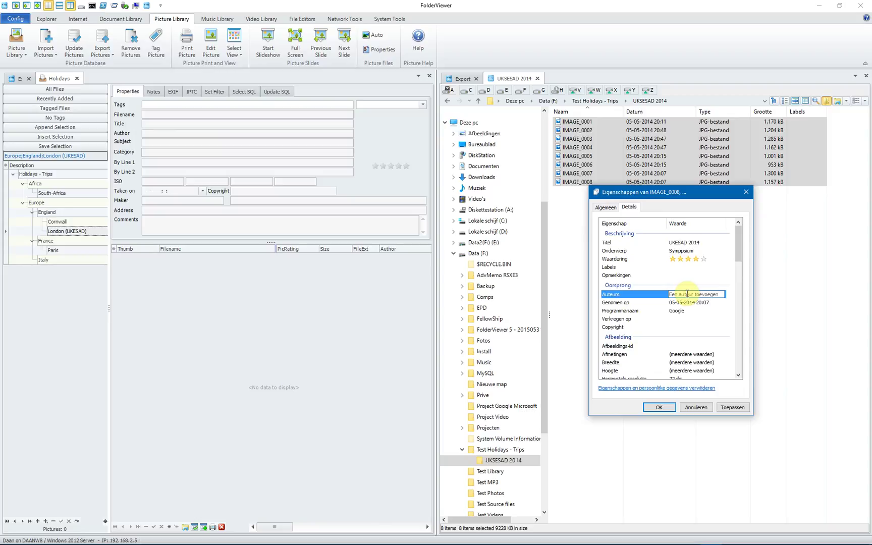
{"action": "type", "text": "Daan Deenik;"}
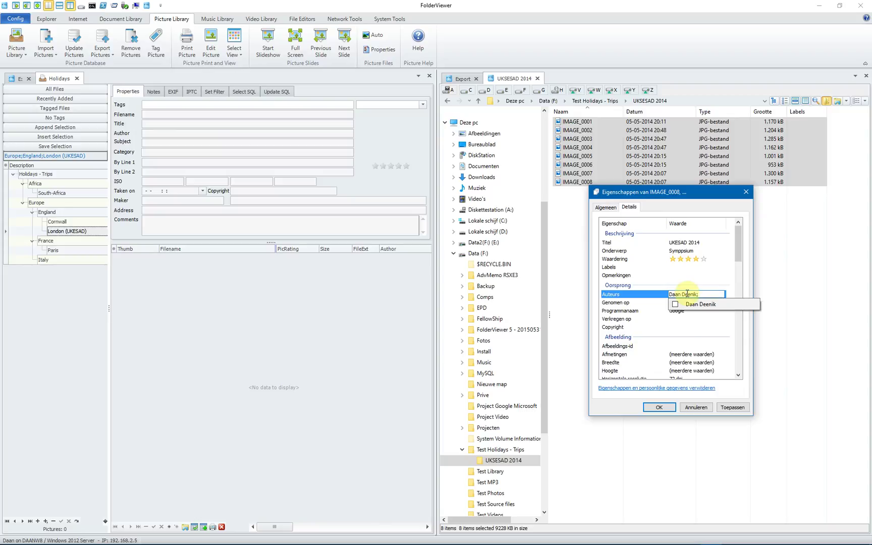
{"action": "key", "text": "BackSpace"}
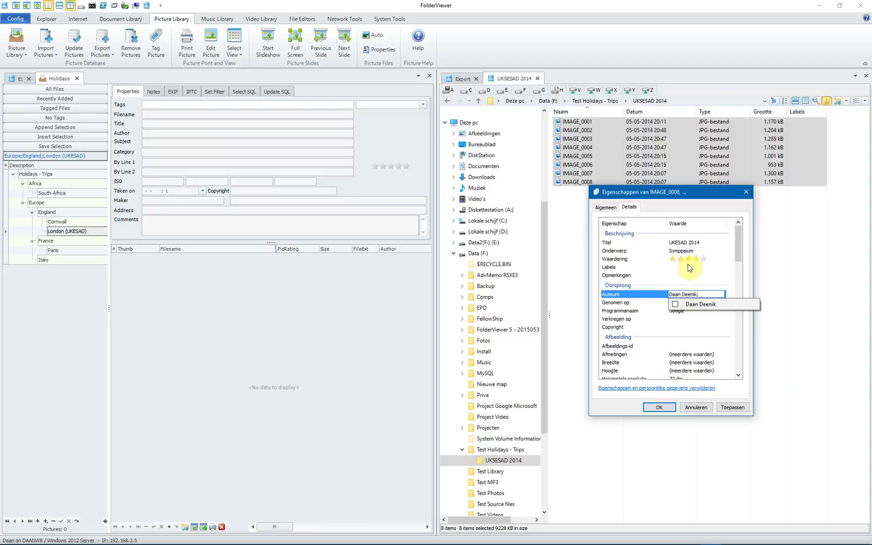
{"action": "left_click", "coordinate": [659, 407]}
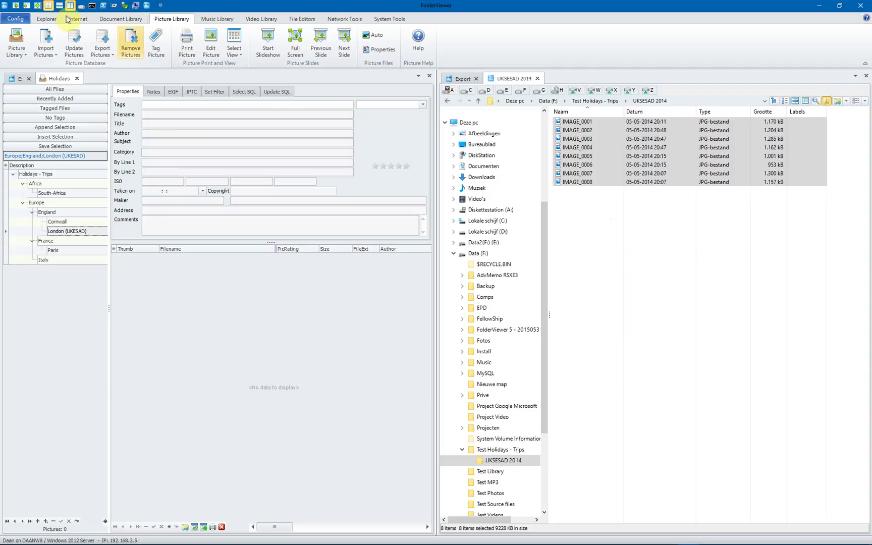
Step: Start an advanced rename of the selected images and load the "Country City Street Counter" template's details
{"action": "left_click", "coordinate": [43, 20]}
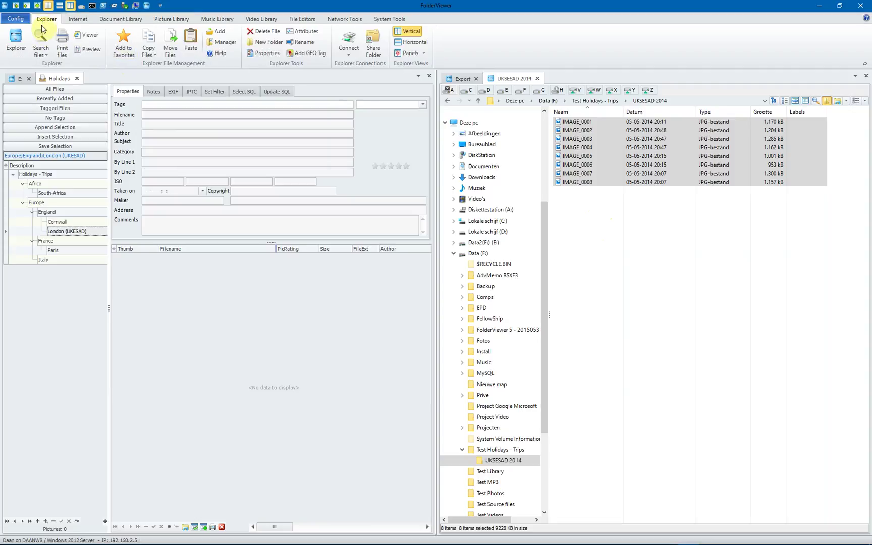
{"action": "left_click", "coordinate": [303, 43]}
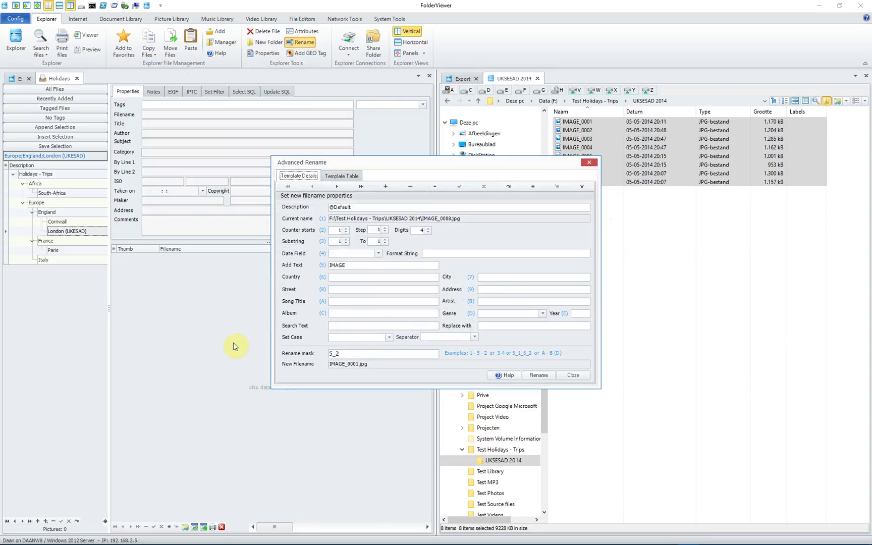
{"action": "left_click", "coordinate": [337, 177]}
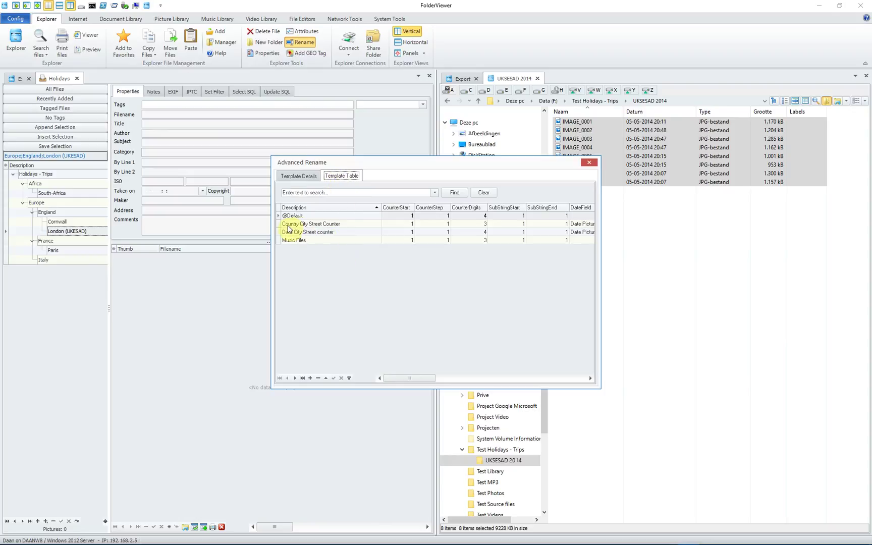
{"action": "left_click", "coordinate": [316, 225]}
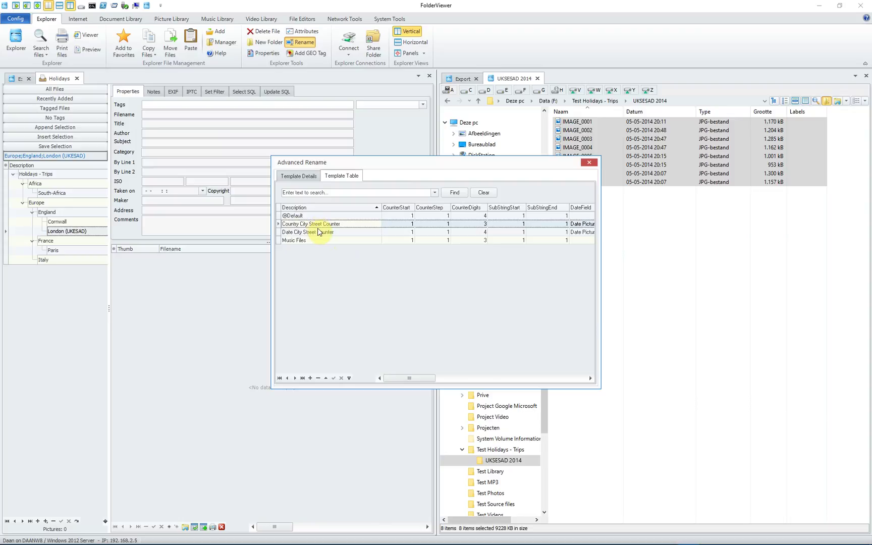
{"action": "left_click", "coordinate": [295, 177]}
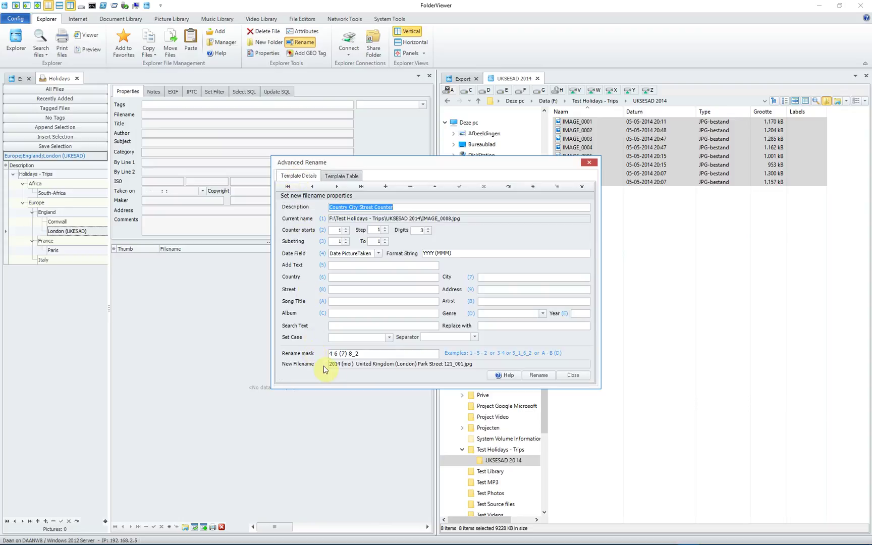
Step: Examine the template's rename mask, the location fields it refers to and the date format string
{"action": "left_click", "coordinate": [359, 354]}
{"action": "left_click_drag", "start_coordinate": [359, 354], "coordinate": [329, 355]}
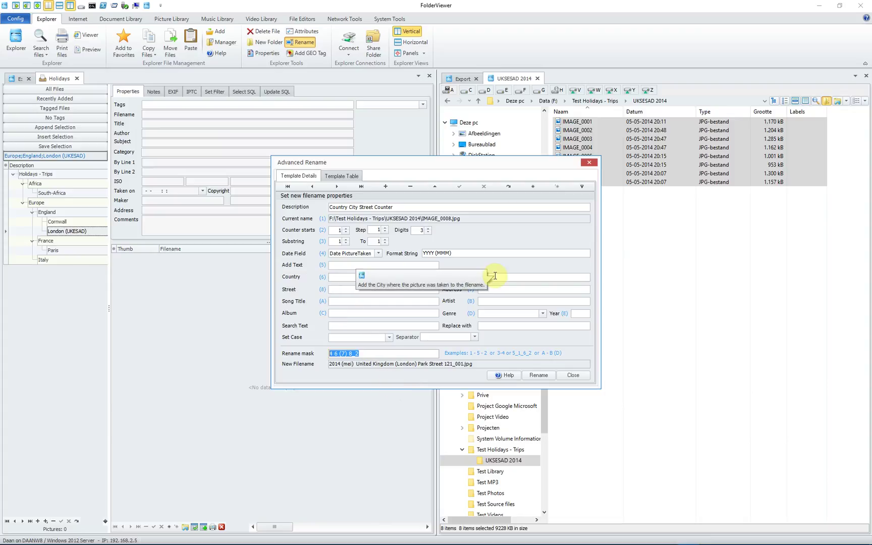
{"action": "mouse_move", "coordinate": [339, 296]}
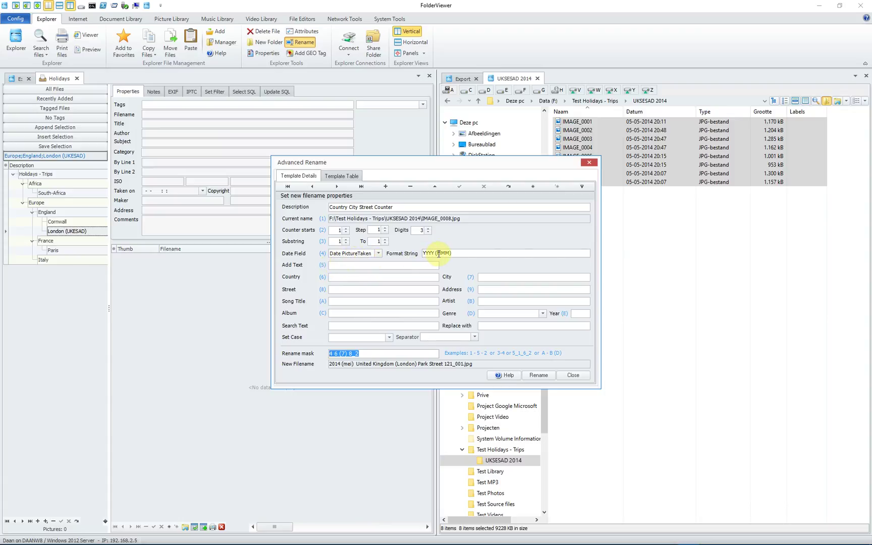
{"action": "left_click_drag", "start_coordinate": [461, 253], "coordinate": [415, 254]}
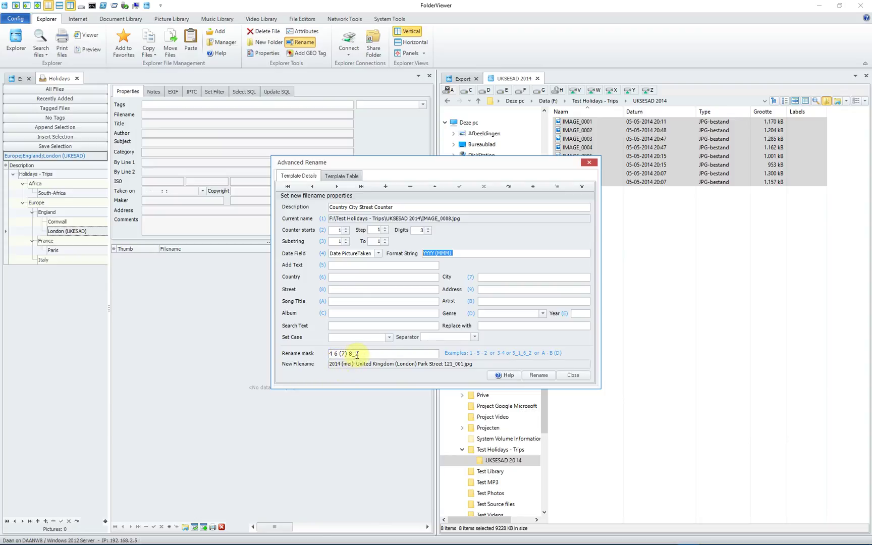
Step: Rename the eight images with the loaded template and widen the file list's name column to show the full filenames
{"action": "left_click", "coordinate": [539, 376]}
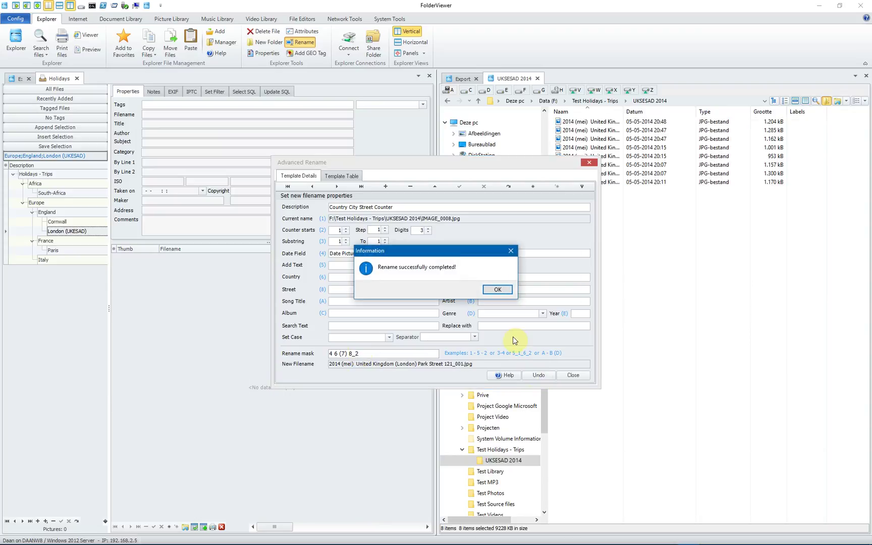
{"action": "left_click", "coordinate": [492, 289]}
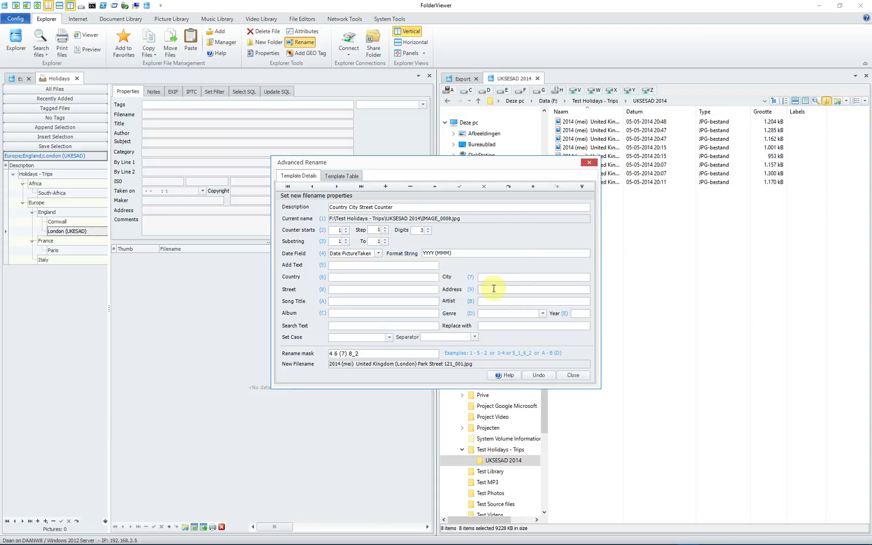
{"action": "left_click", "coordinate": [574, 377]}
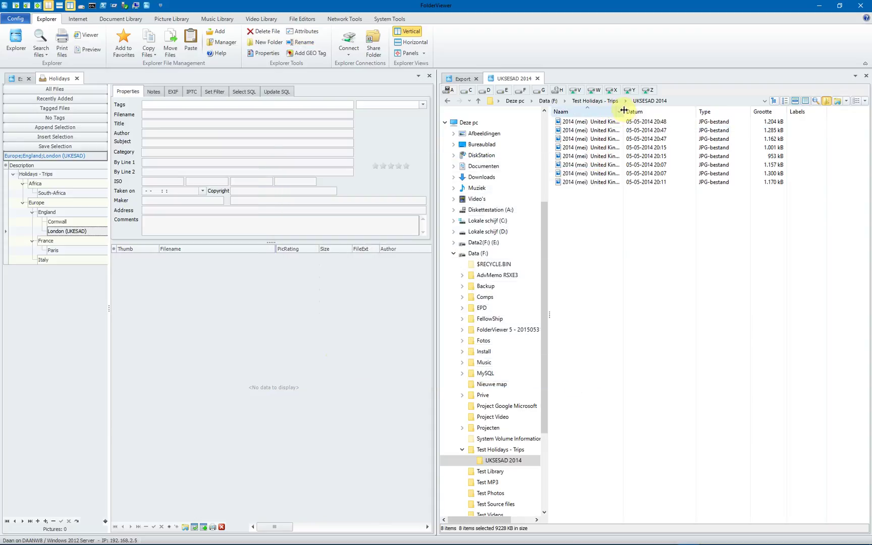
{"action": "left_click_drag", "start_coordinate": [623, 110], "coordinate": [736, 116]}
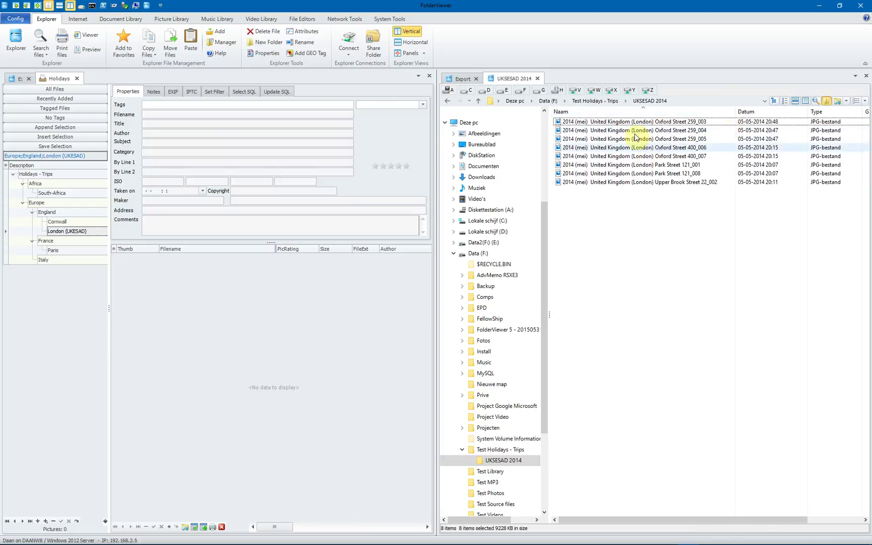
Step: Import all the renamed images into the London (UKESAD) category, adding them with GEO tags
{"action": "left_click", "coordinate": [583, 124]}
{"action": "key", "text": "ctrl+a"}
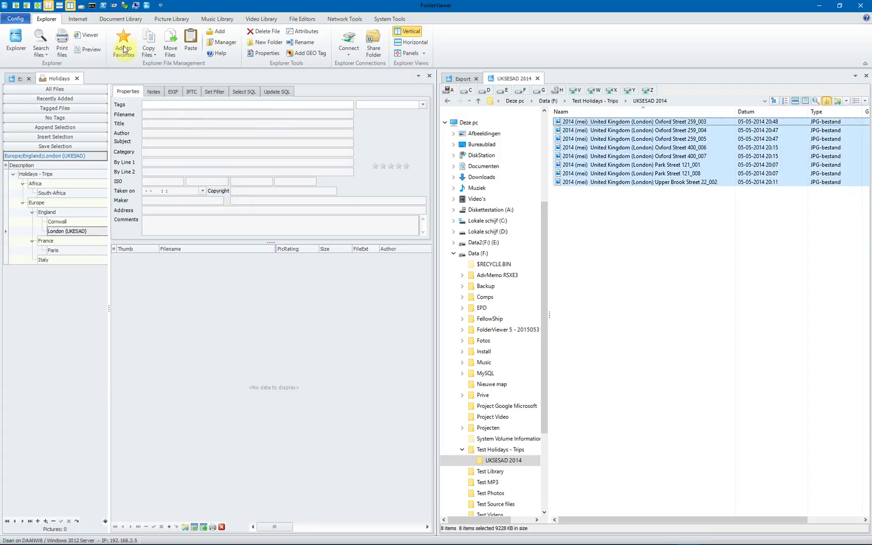
{"action": "left_click", "coordinate": [162, 21]}
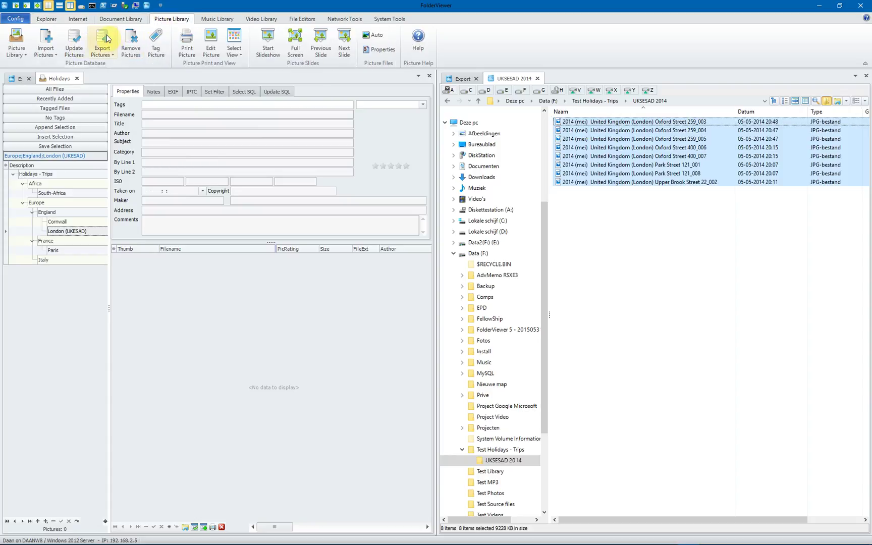
{"action": "left_click", "coordinate": [50, 55]}
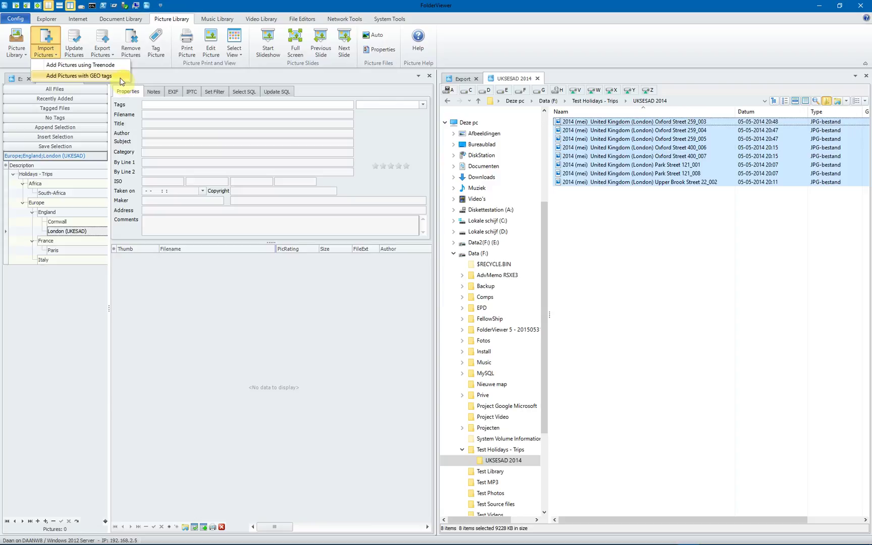
{"action": "left_click", "coordinate": [121, 82]}
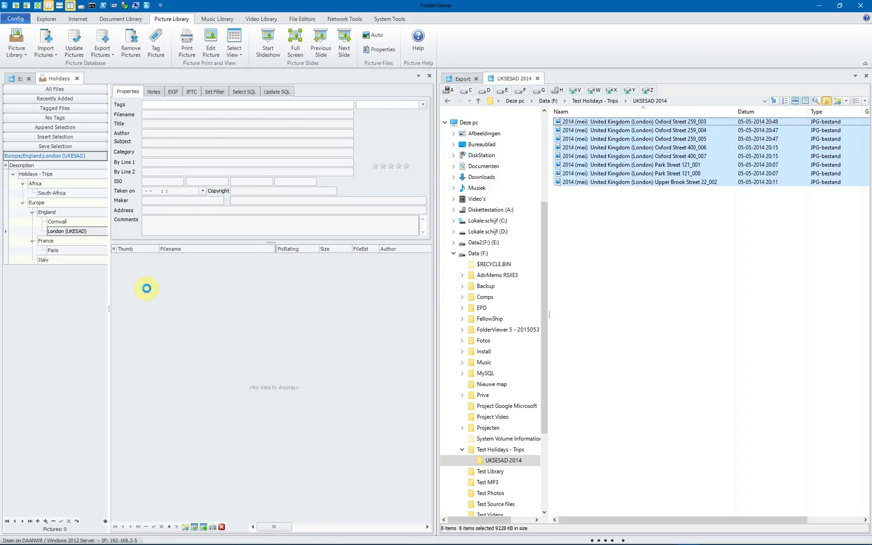
Step: Look through the imported London pictures and check the title, author, subject and address stored with them
{"action": "left_click", "coordinate": [140, 266]}
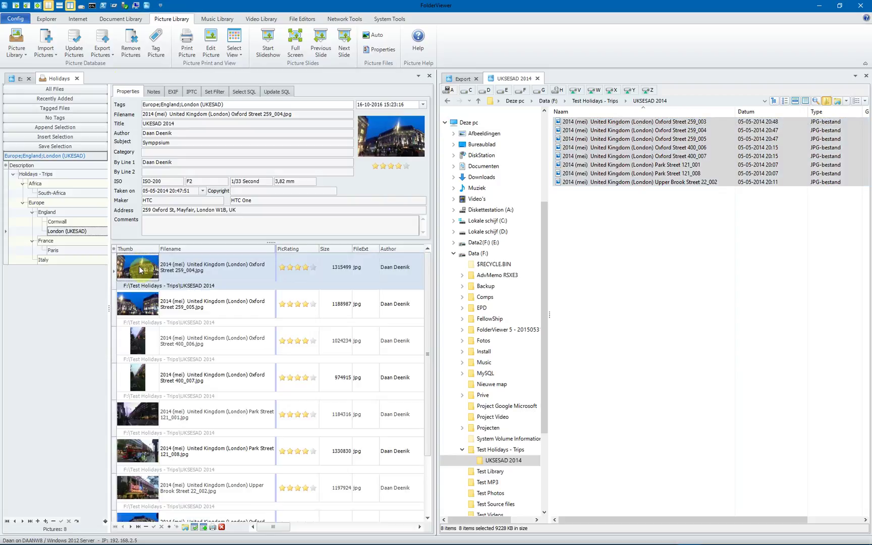
{"action": "left_click", "coordinate": [137, 303]}
{"action": "left_click", "coordinate": [139, 346]}
{"action": "left_click", "coordinate": [140, 379]}
{"action": "left_click", "coordinate": [140, 415]}
{"action": "left_click", "coordinate": [141, 451]}
{"action": "left_click", "coordinate": [152, 275]}
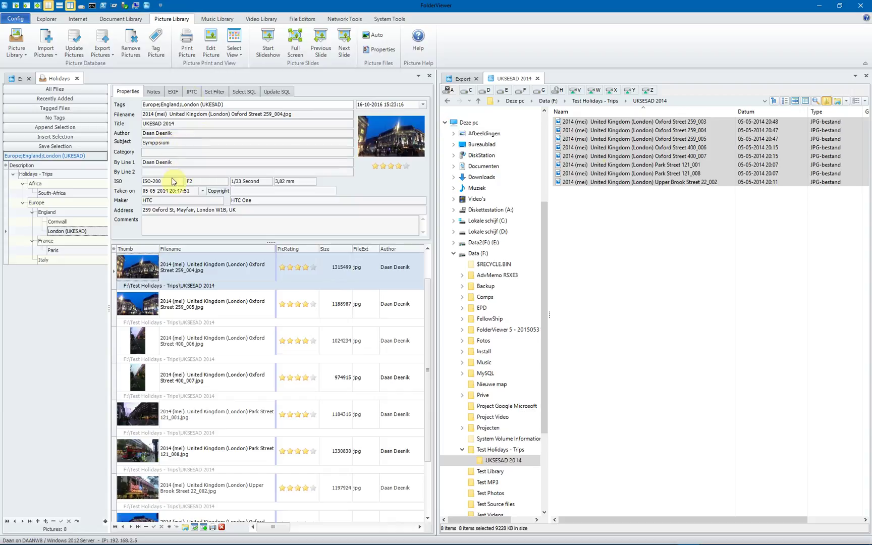
Step: Check the EXIF data, including the GPS fields, and the IPTC location fields of the selected London picture, then return to its properties
{"action": "left_click", "coordinate": [174, 92]}
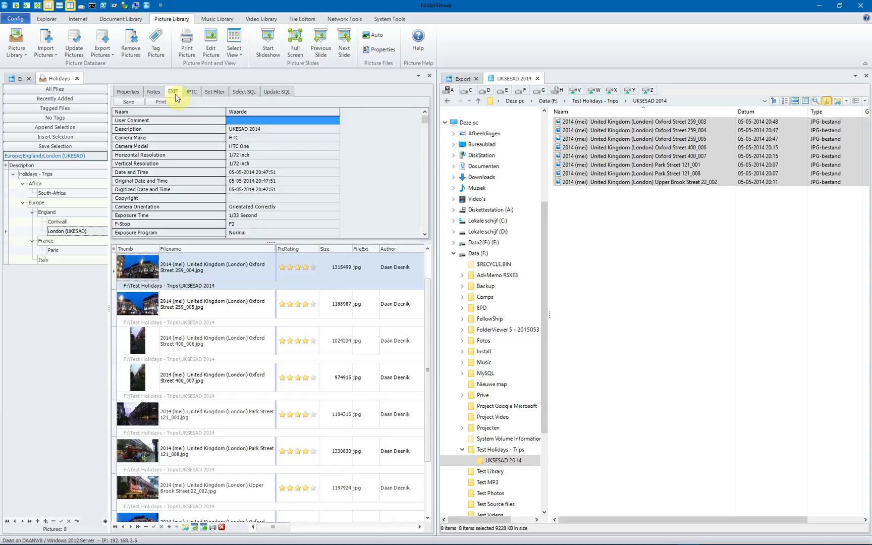
{"action": "left_click_drag", "start_coordinate": [423, 121], "coordinate": [421, 206]}
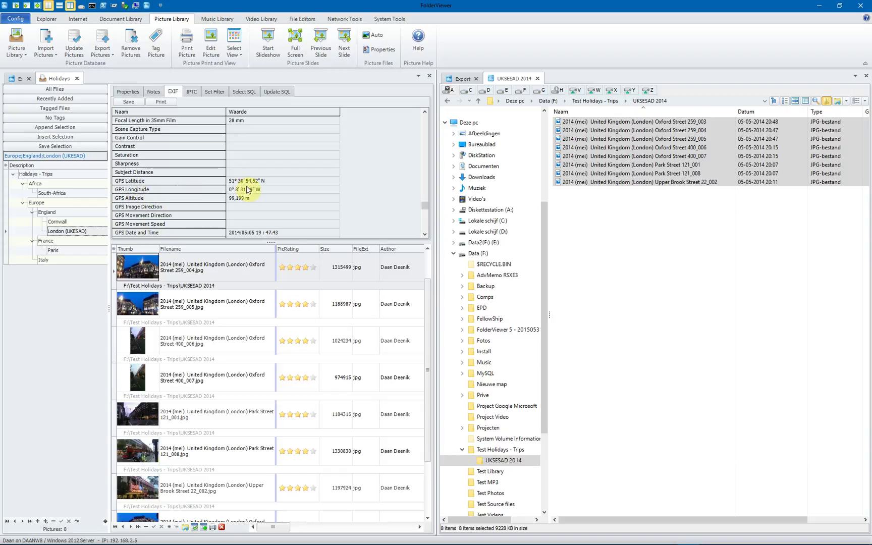
{"action": "left_click", "coordinate": [191, 91]}
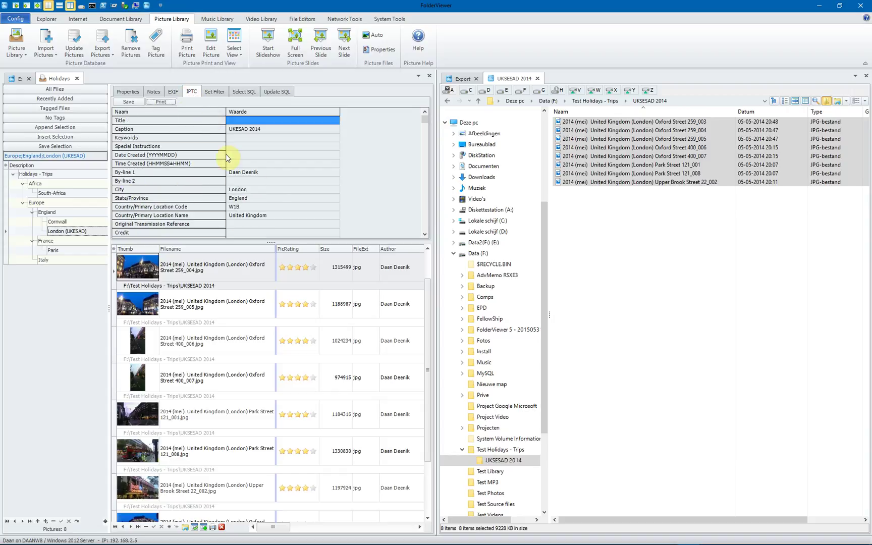
{"action": "left_click", "coordinate": [423, 121]}
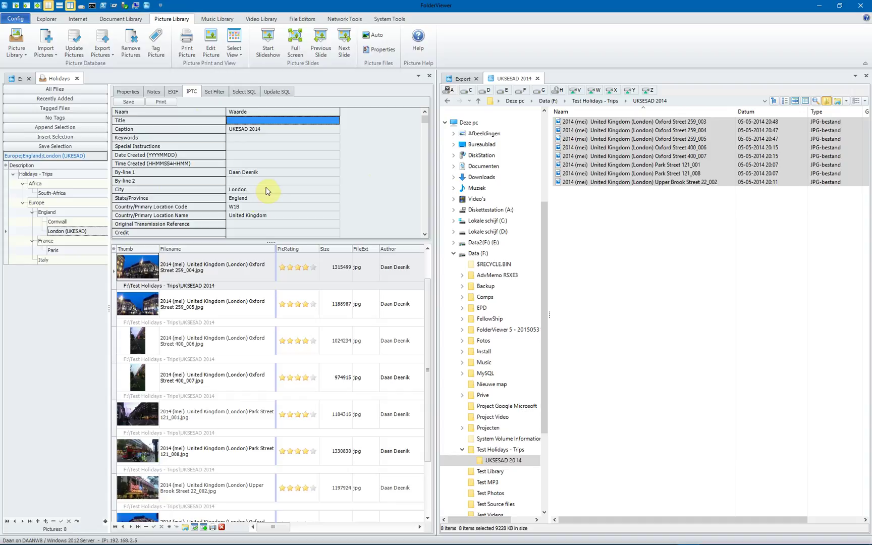
{"action": "left_click", "coordinate": [128, 91]}
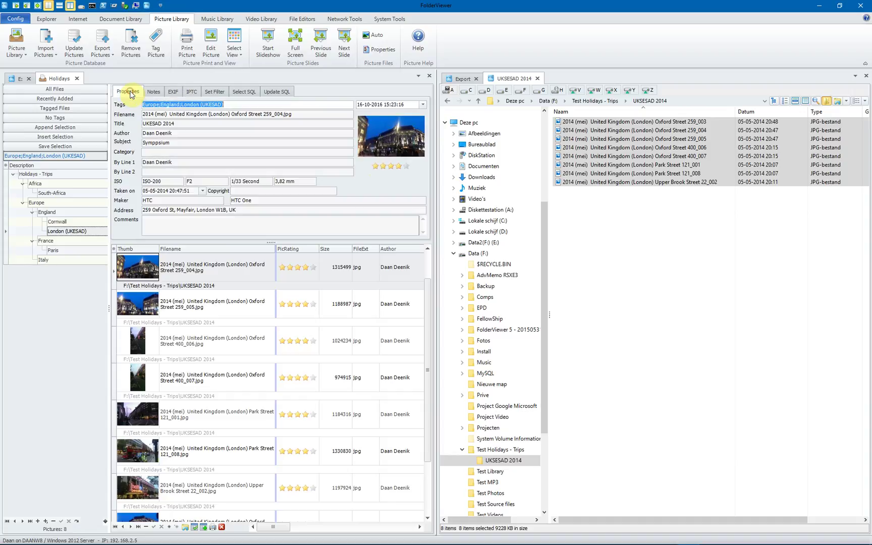
Step: Select all the London pictures and load the saved table view "Contact Print - Export"
{"action": "left_click", "coordinate": [136, 261]}
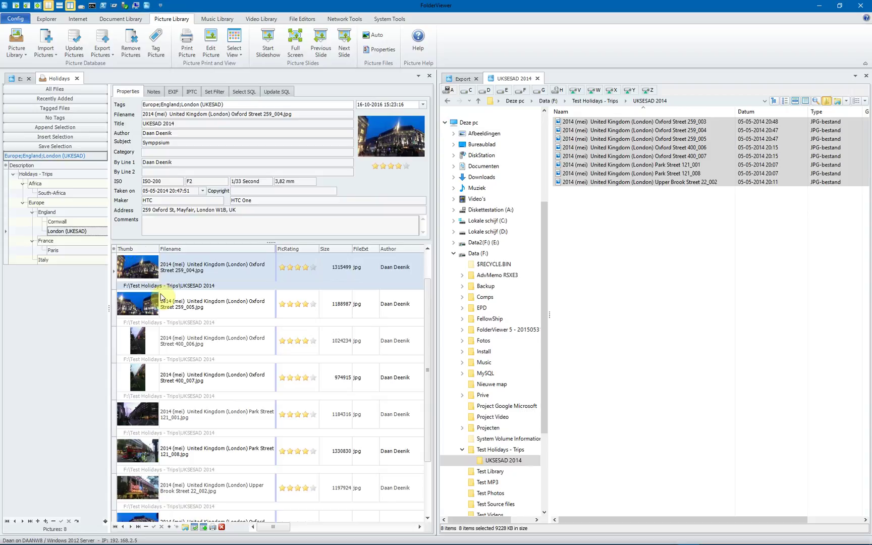
{"action": "left_click", "coordinate": [144, 302]}
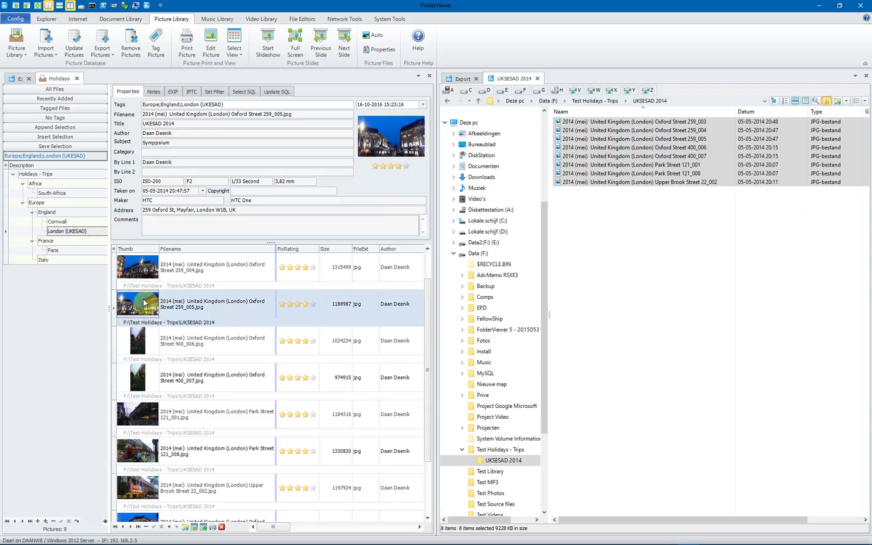
{"action": "key", "text": "ctrl+a"}
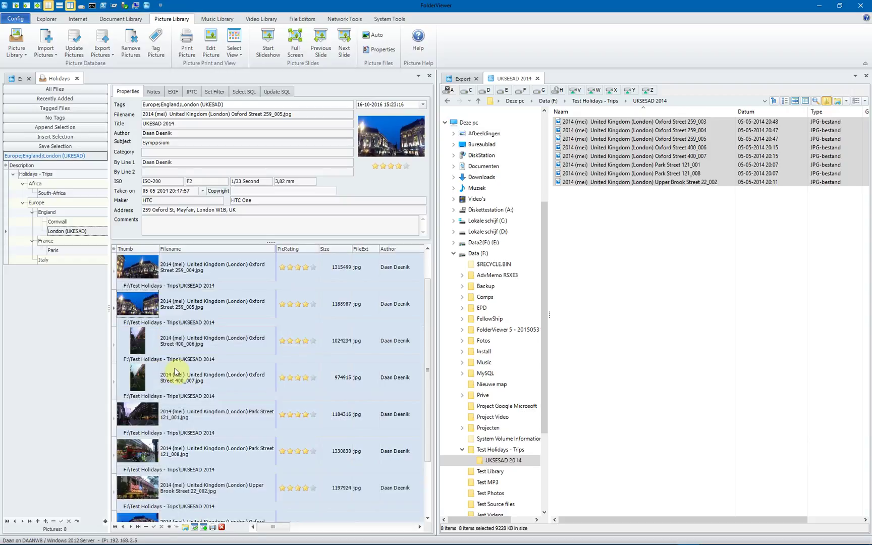
{"action": "left_click", "coordinate": [194, 529]}
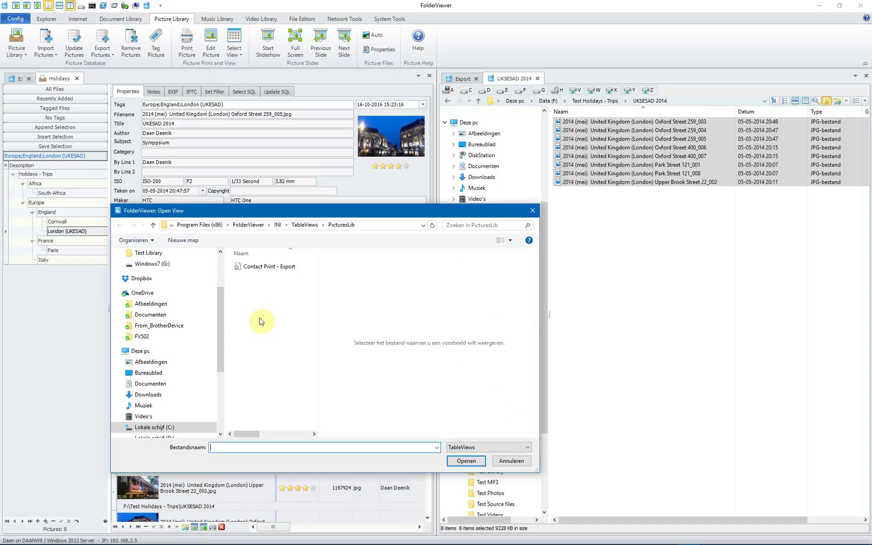
{"action": "left_click", "coordinate": [258, 272]}
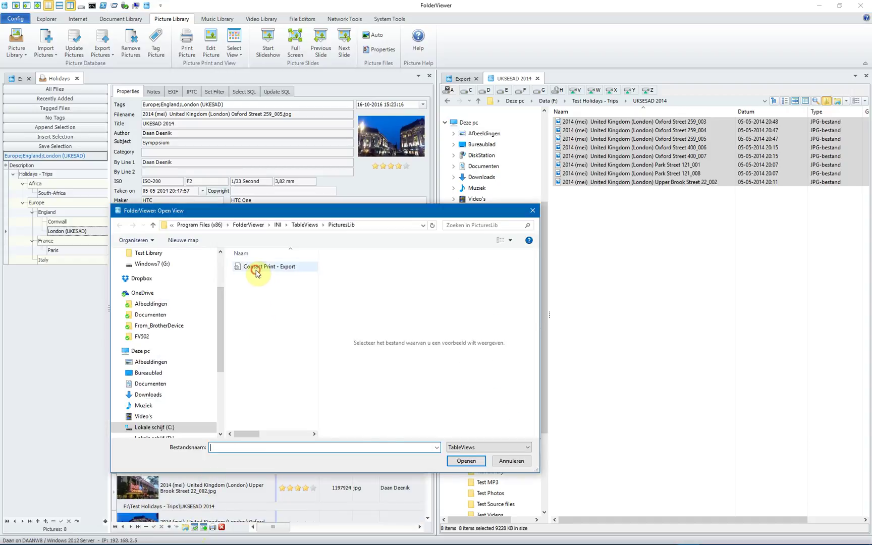
{"action": "left_click", "coordinate": [461, 461]}
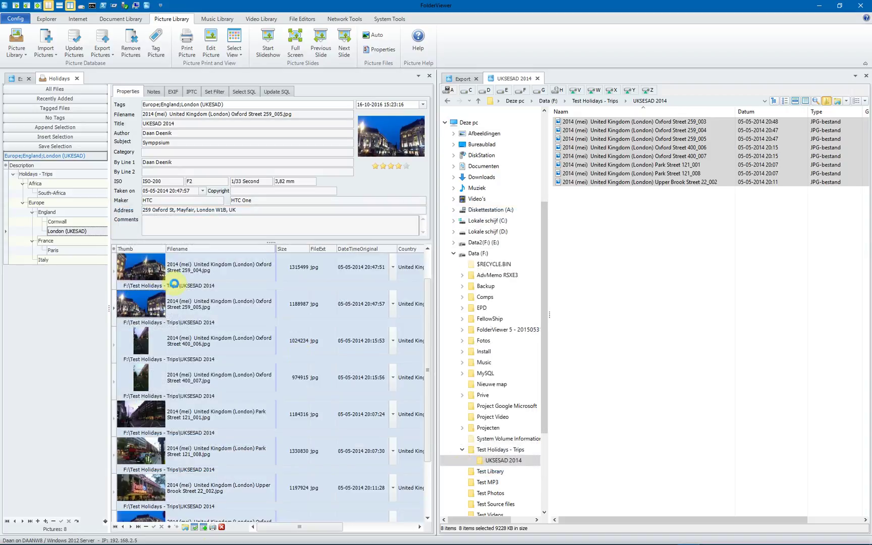
Step: Examine which columns the loaded table view includes, such as Thumb, DateTimeOriginal, Country, City, Street and State
{"action": "left_click", "coordinate": [114, 250]}
{"action": "left_click", "coordinate": [115, 258]}
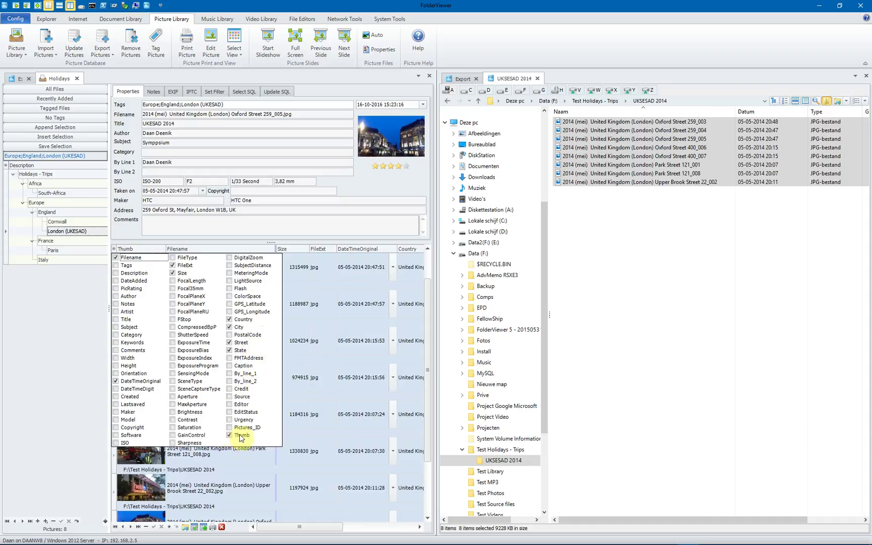
{"action": "left_click", "coordinate": [57, 370]}
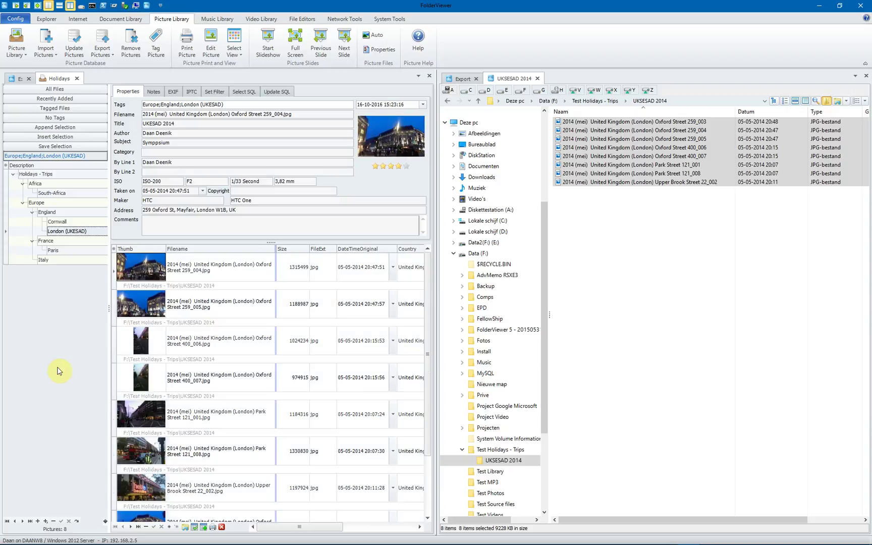
{"action": "left_click", "coordinate": [129, 271]}
{"action": "key", "text": "ctrl+a"}
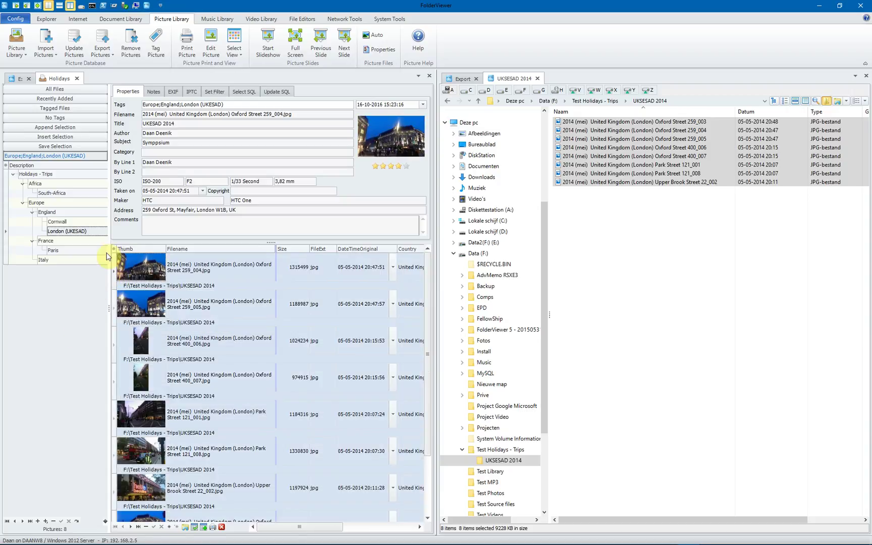
{"action": "left_click", "coordinate": [114, 248]}
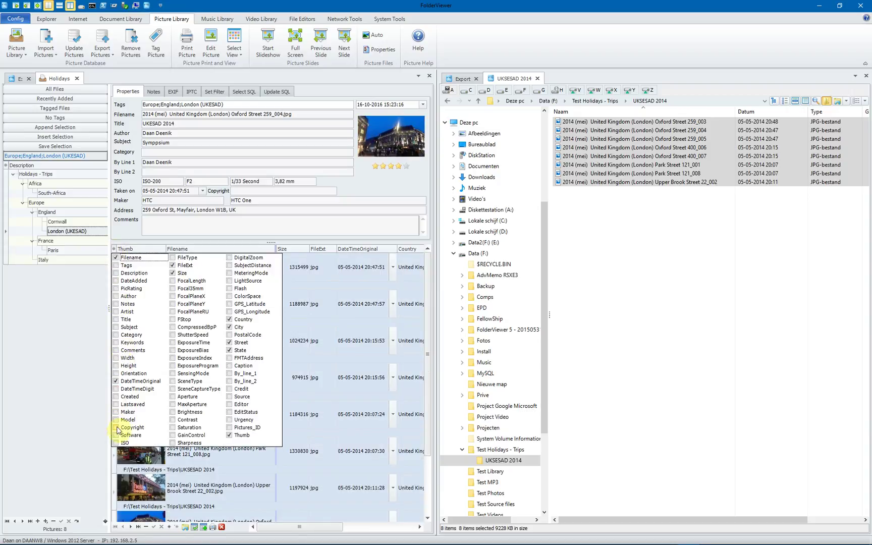
{"action": "left_click", "coordinate": [62, 346]}
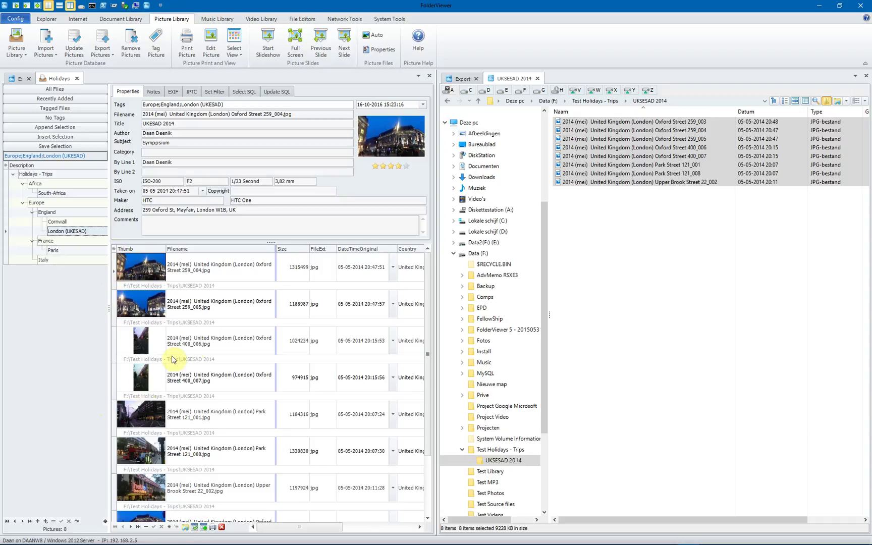
Step: Preview the printed table of all the London pictures and view its PDF export options without exporting
{"action": "left_click", "coordinate": [200, 272]}
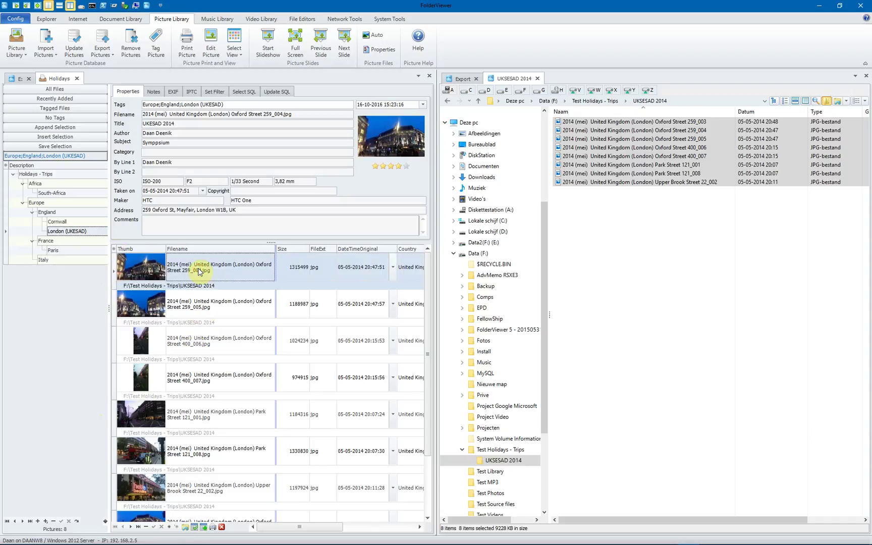
{"action": "key", "text": "ctrl+a"}
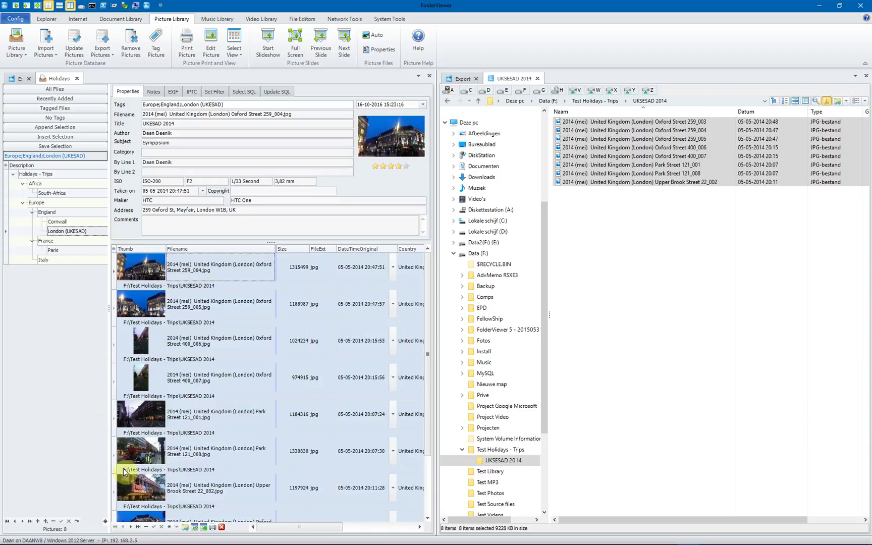
{"action": "left_click", "coordinate": [212, 528]}
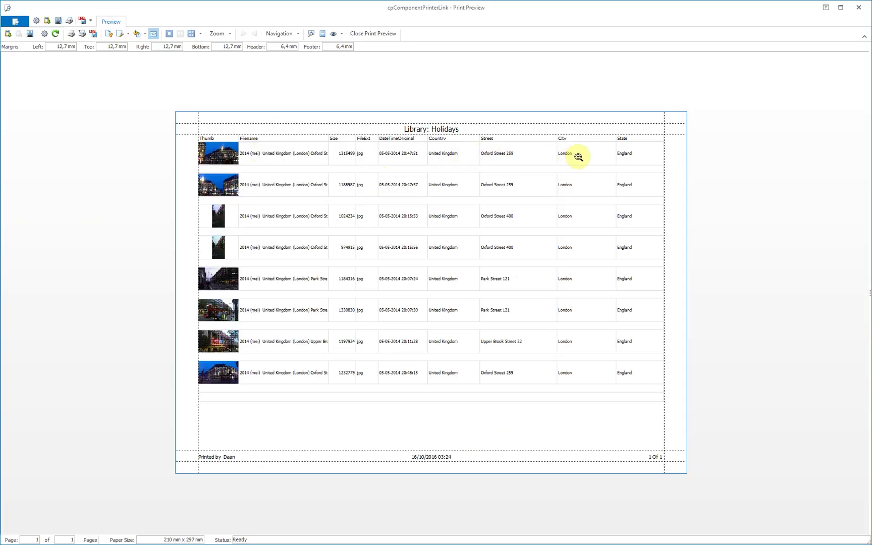
{"action": "left_click", "coordinate": [92, 35]}
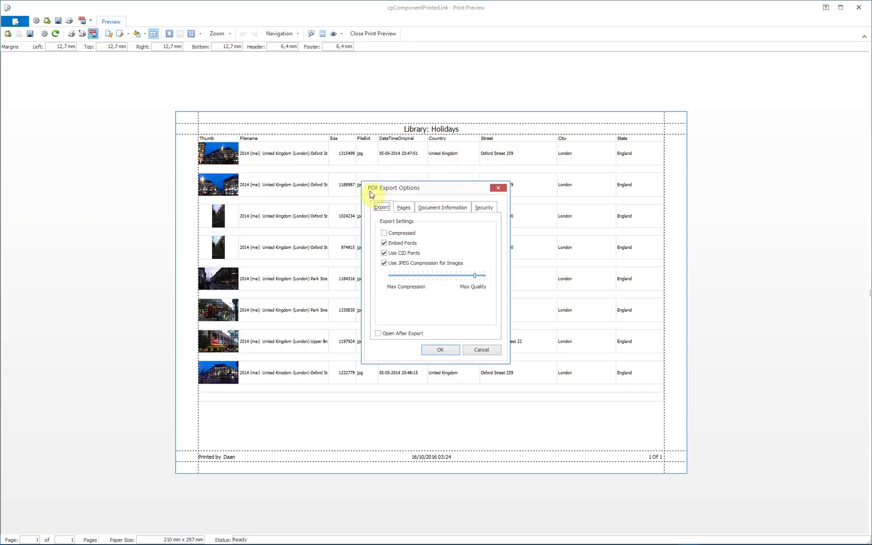
{"action": "left_click", "coordinate": [475, 352]}
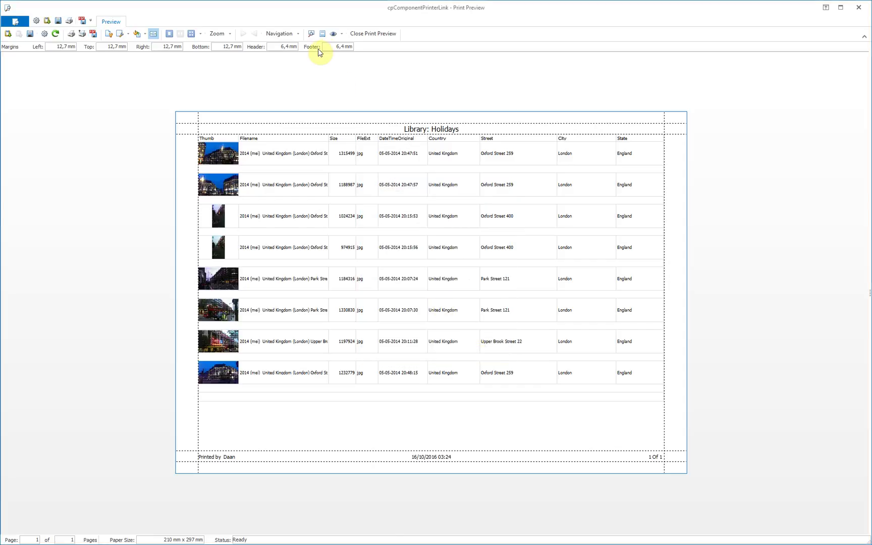
{"action": "left_click", "coordinate": [367, 33]}
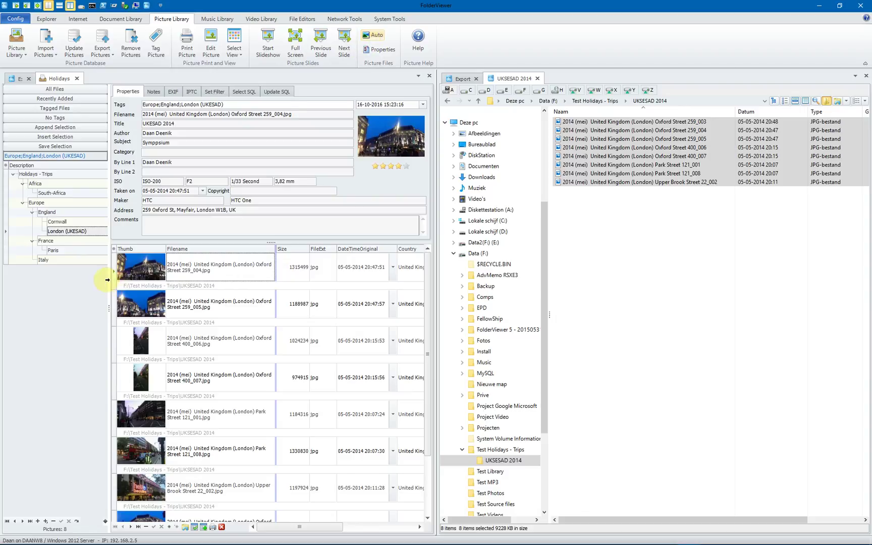
Step: Switch the library to a thumbnails-only view and preview the London pictures as a contact print
{"action": "left_click", "coordinate": [134, 269]}
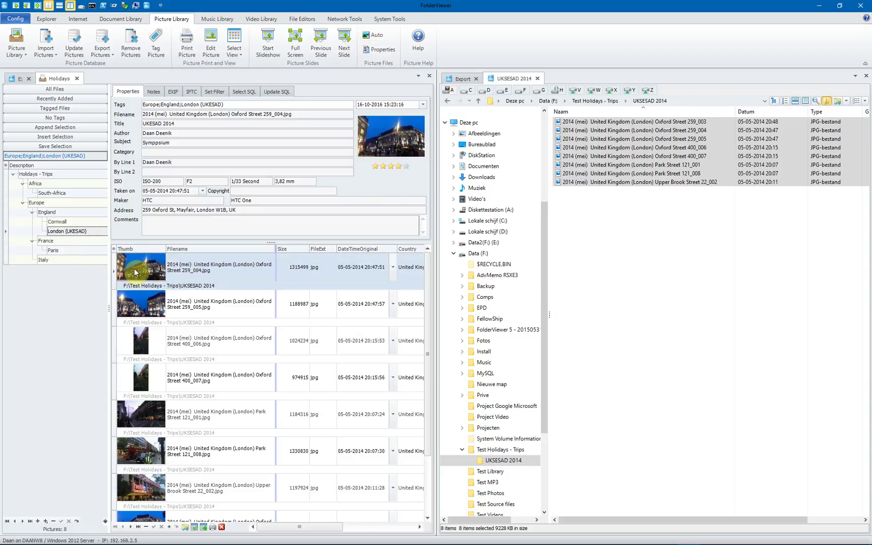
{"action": "left_click", "coordinate": [234, 48]}
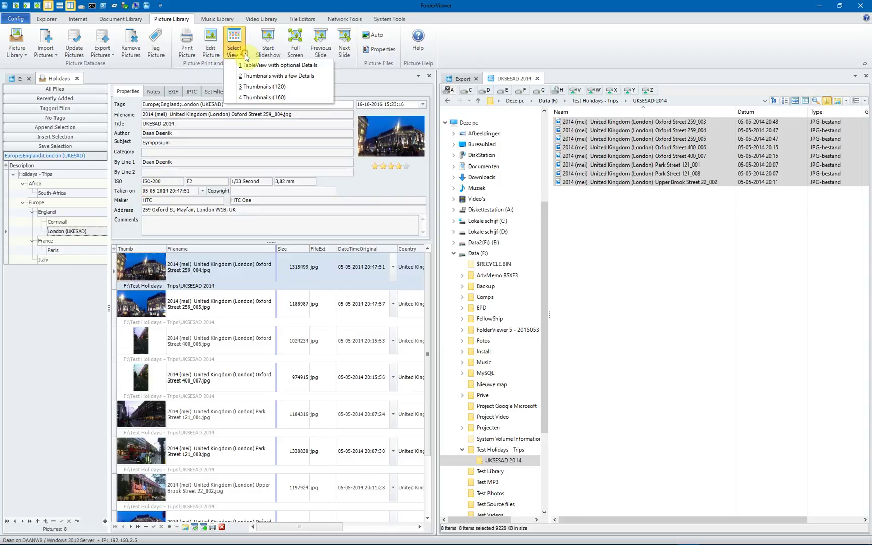
{"action": "left_click", "coordinate": [292, 92]}
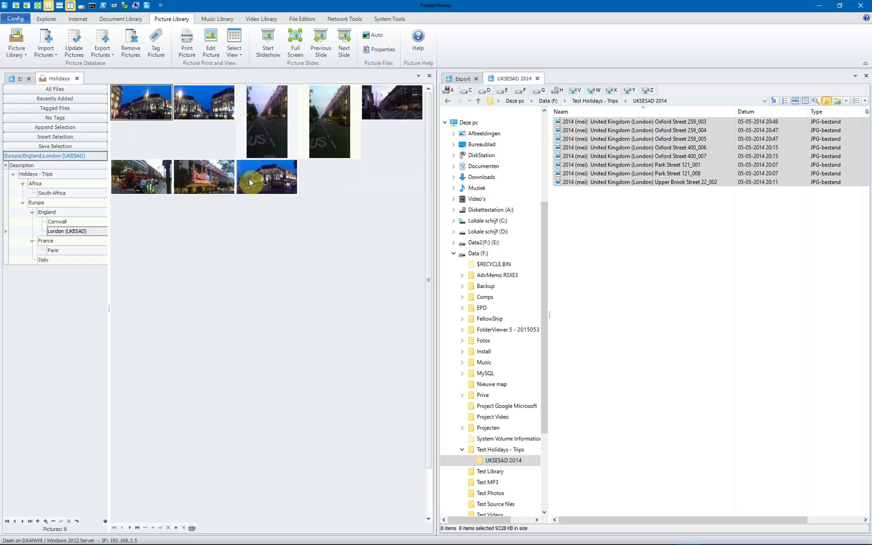
{"action": "left_click", "coordinate": [191, 532]}
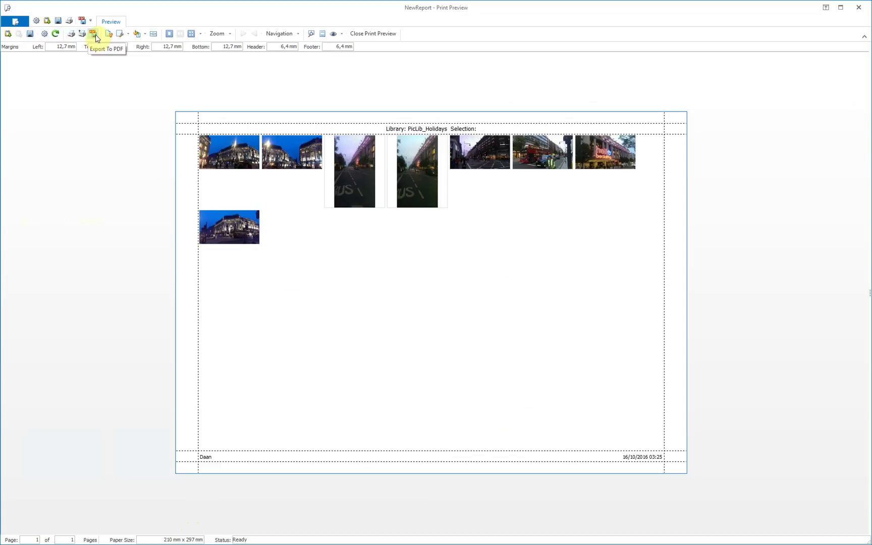
{"action": "left_click", "coordinate": [360, 34]}
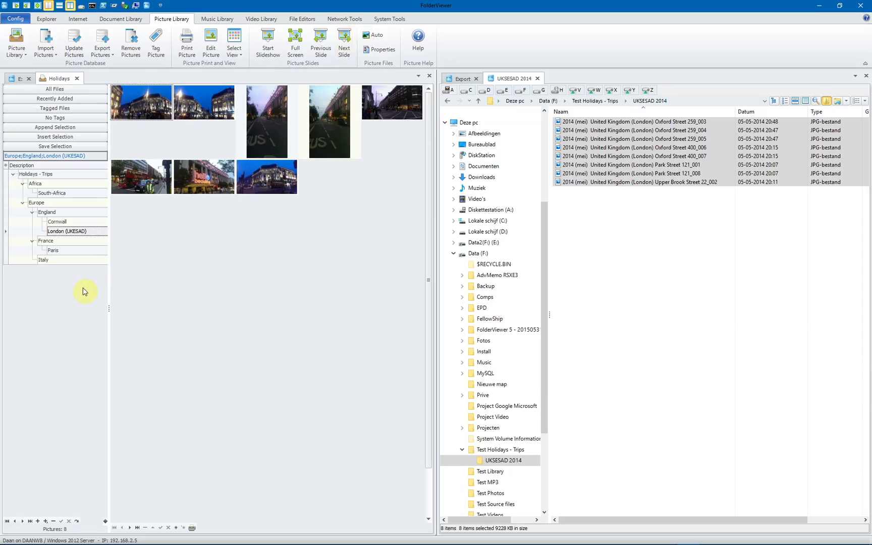
Step: Preview the thumbnail contact prints of the Italy and South-Africa categories
{"action": "left_click", "coordinate": [44, 260]}
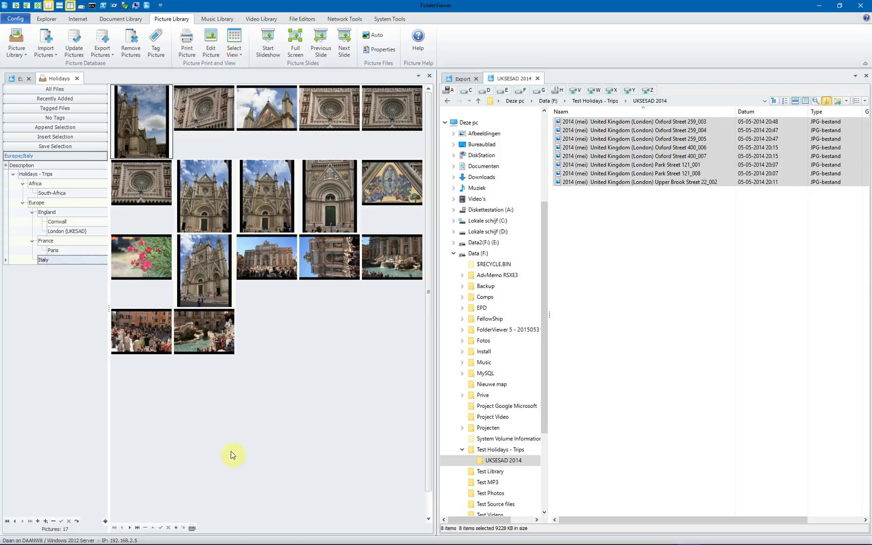
{"action": "left_click", "coordinate": [191, 529]}
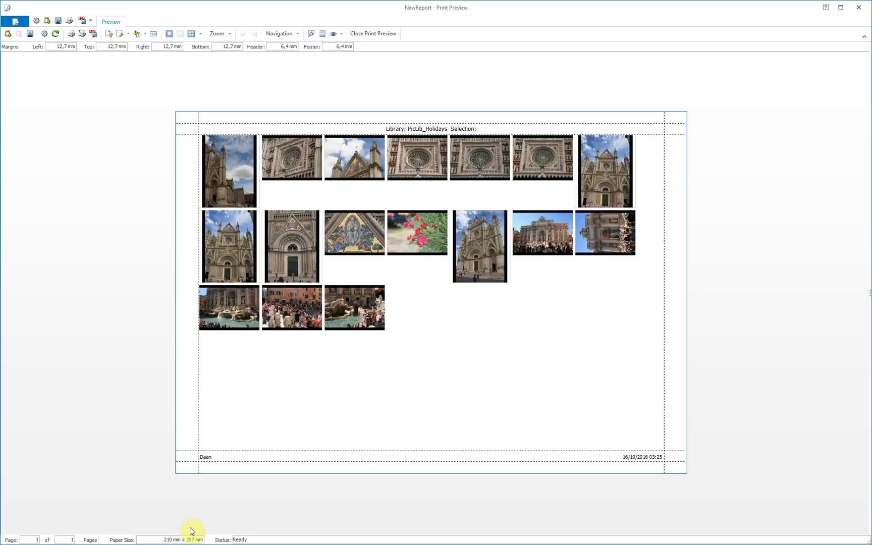
{"action": "left_click", "coordinate": [362, 33]}
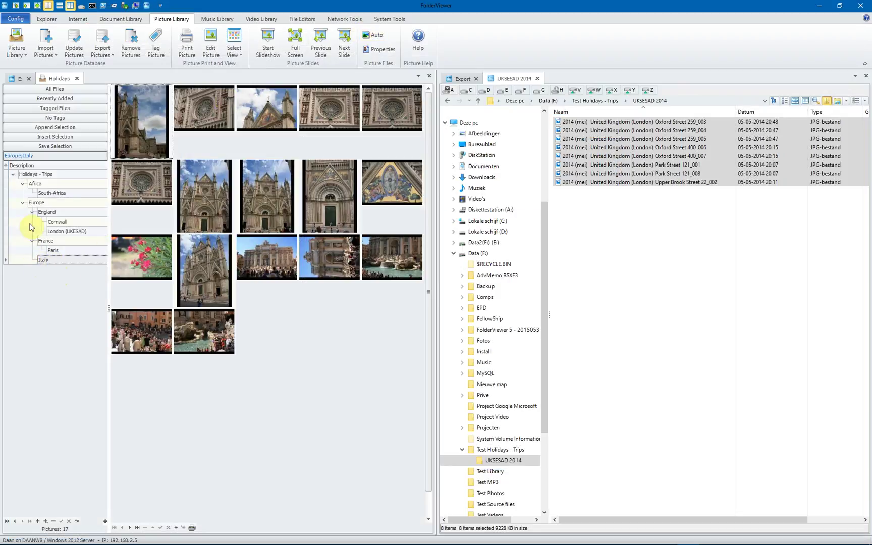
{"action": "left_click", "coordinate": [47, 193]}
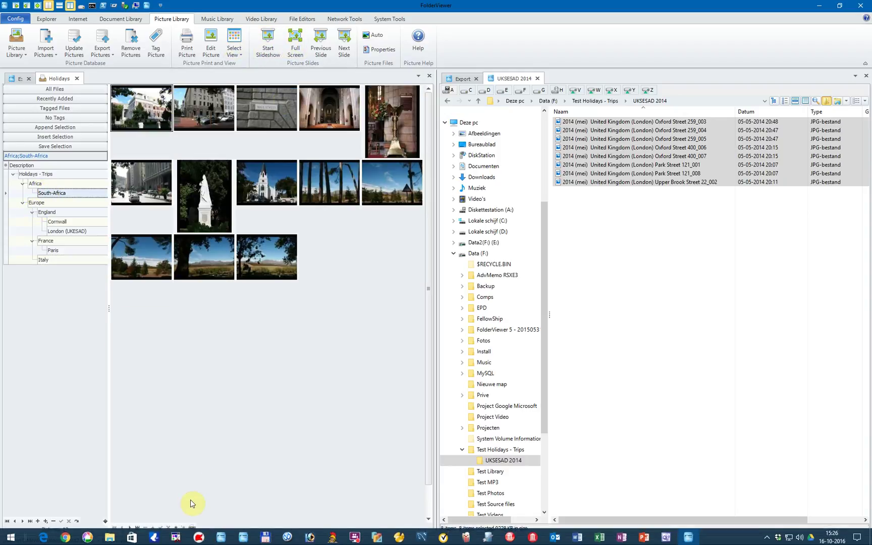
{"action": "left_click", "coordinate": [193, 526]}
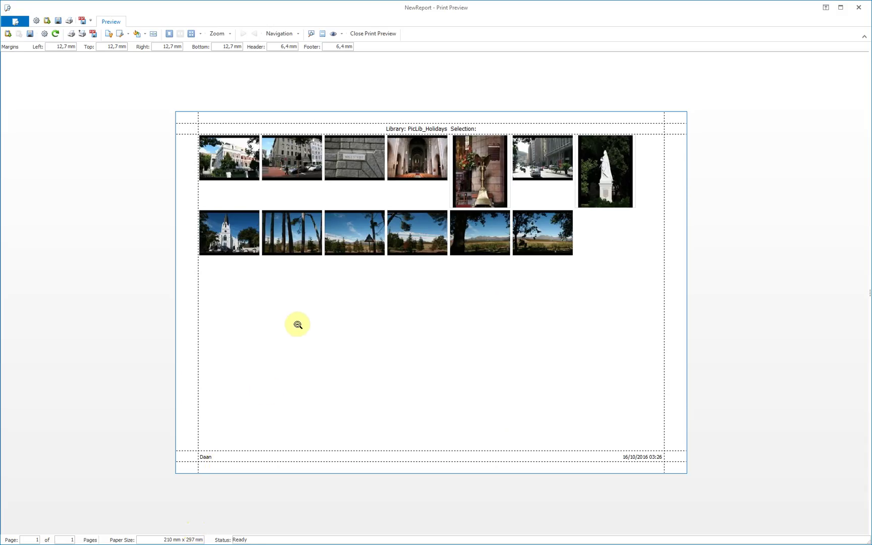
{"action": "left_click", "coordinate": [364, 33]}
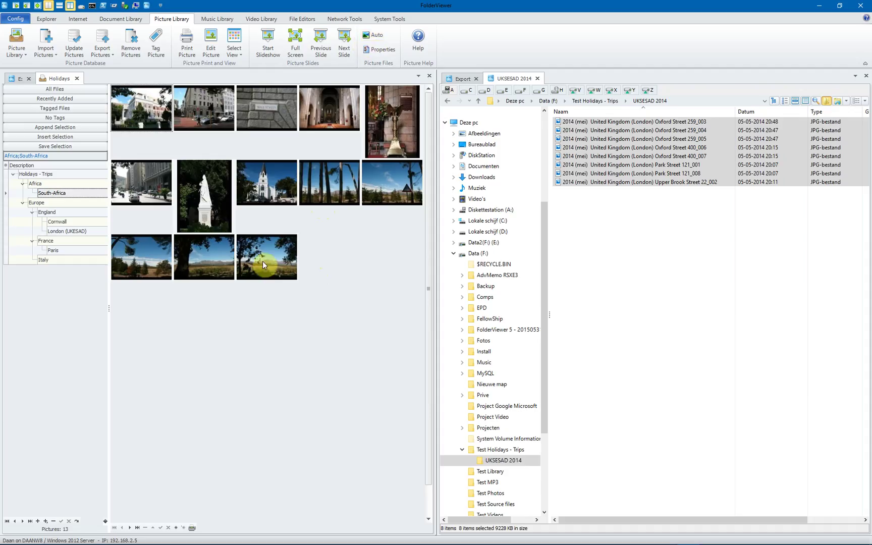
Step: Show the London (UKESAD) pictures in the table view with optional details
{"action": "left_click", "coordinate": [59, 234]}
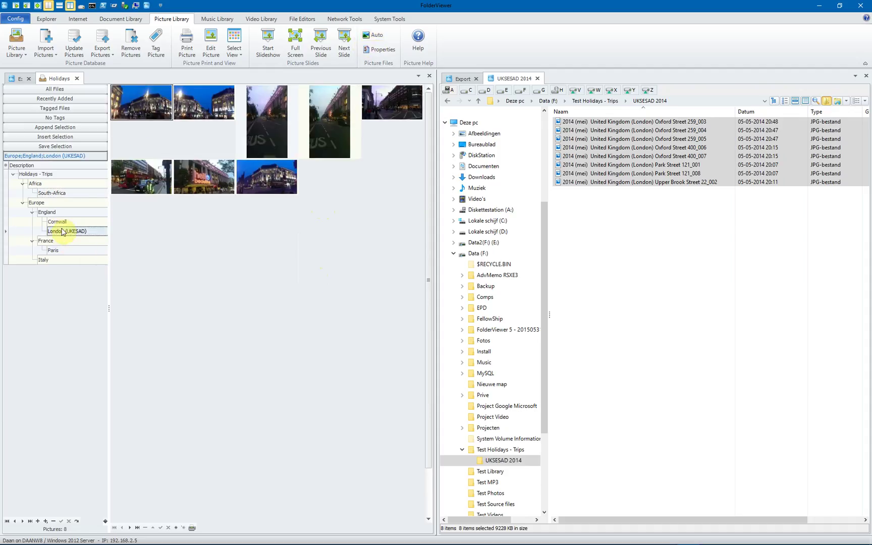
{"action": "left_click", "coordinate": [234, 50]}
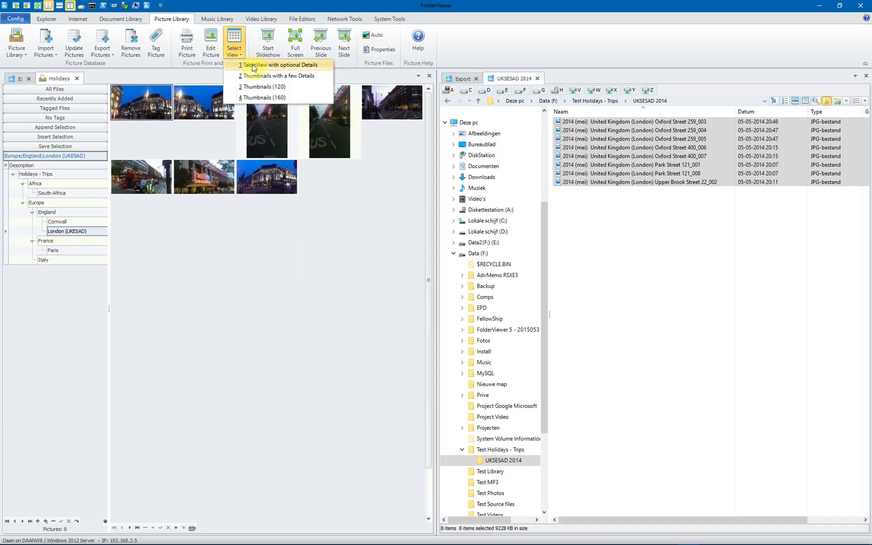
{"action": "left_click", "coordinate": [322, 68]}
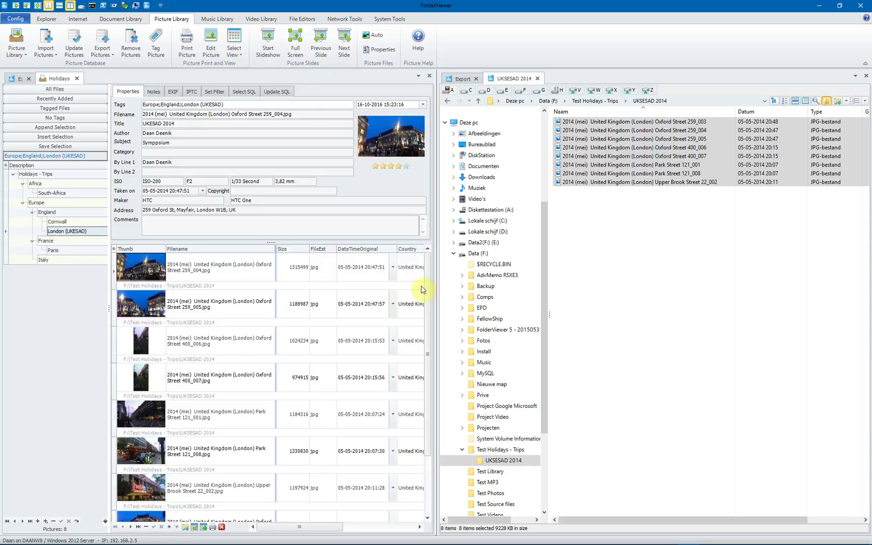
{"action": "left_click_drag", "start_coordinate": [427, 283], "coordinate": [425, 311]}
{"action": "scroll", "coordinate": [422, 370], "scroll_direction": "down", "scroll_amount": 1}
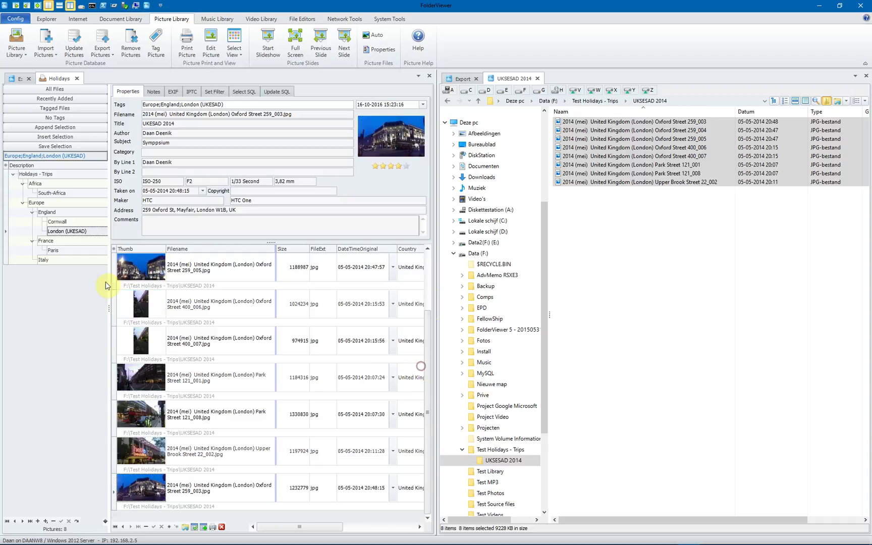
Step: Select all the London pictures and export them as an HTML file named Webpage in the Export folder
{"action": "left_click", "coordinate": [133, 279]}
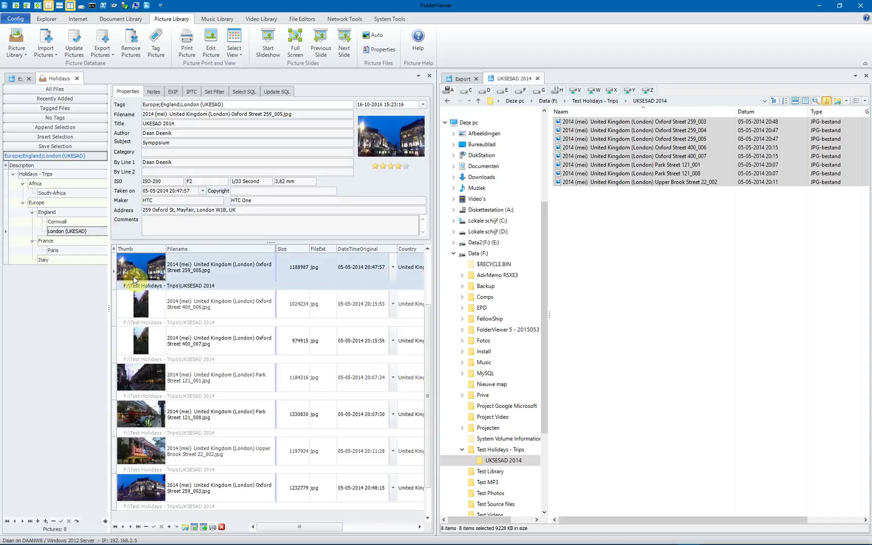
{"action": "key", "text": "ctrl+a"}
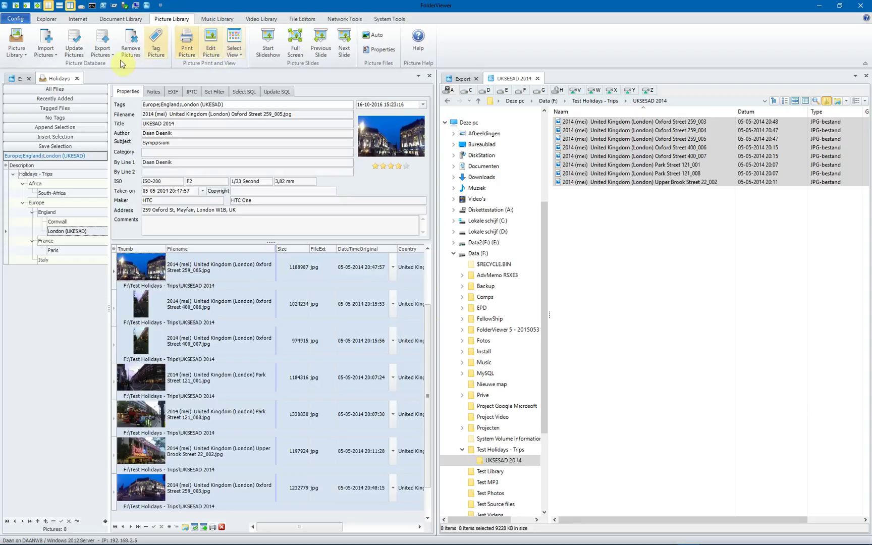
{"action": "left_click", "coordinate": [104, 51]}
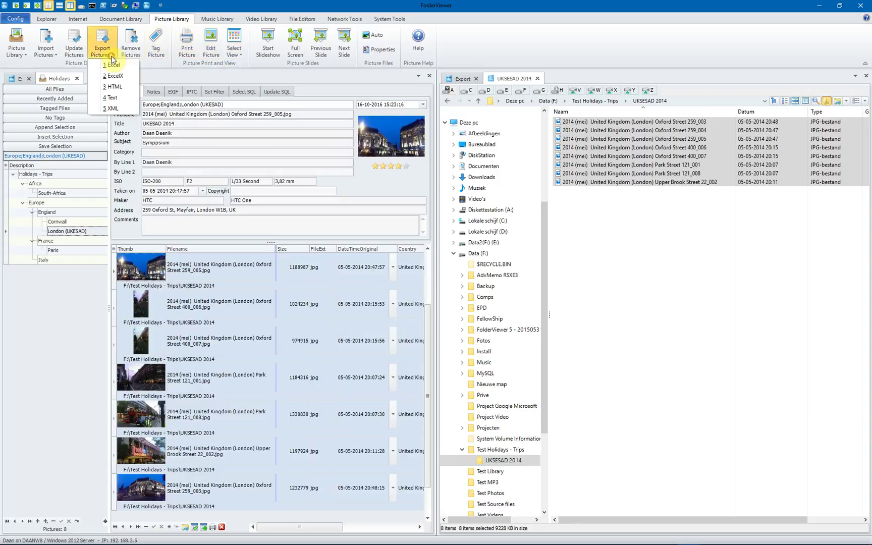
{"action": "left_click", "coordinate": [127, 89]}
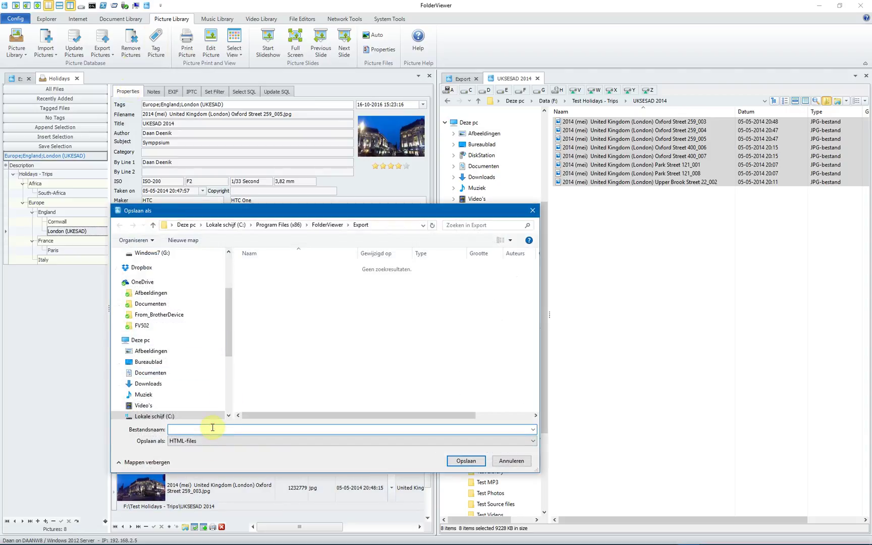
{"action": "type", "text": "Webpage"}
{"action": "left_click", "coordinate": [455, 461]}
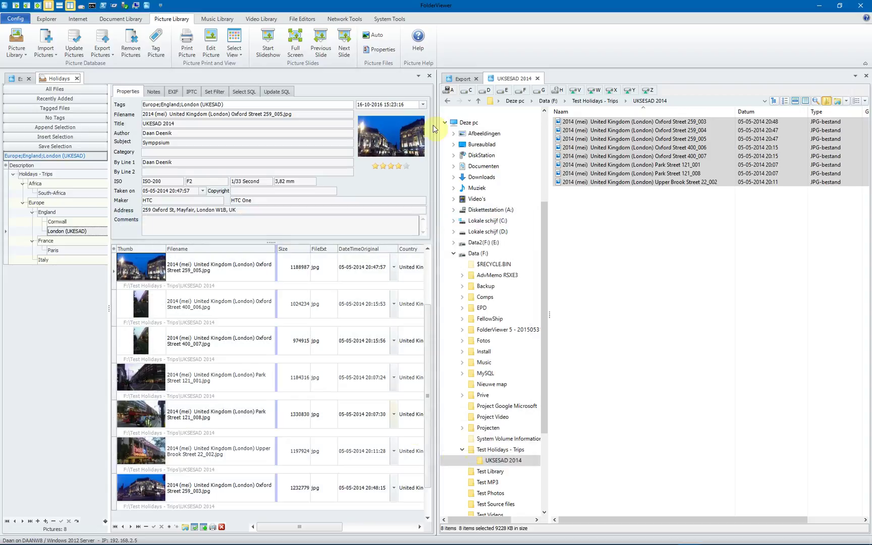
Step: Open the exported Webpage file from the Export folder in the browser, review its picture table and close it
{"action": "left_click", "coordinate": [461, 80]}
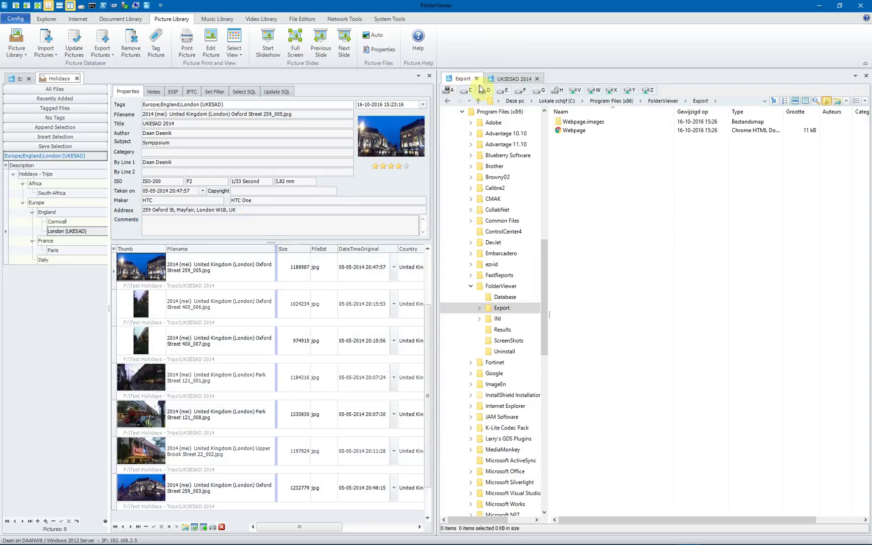
{"action": "double_click", "coordinate": [574, 132]}
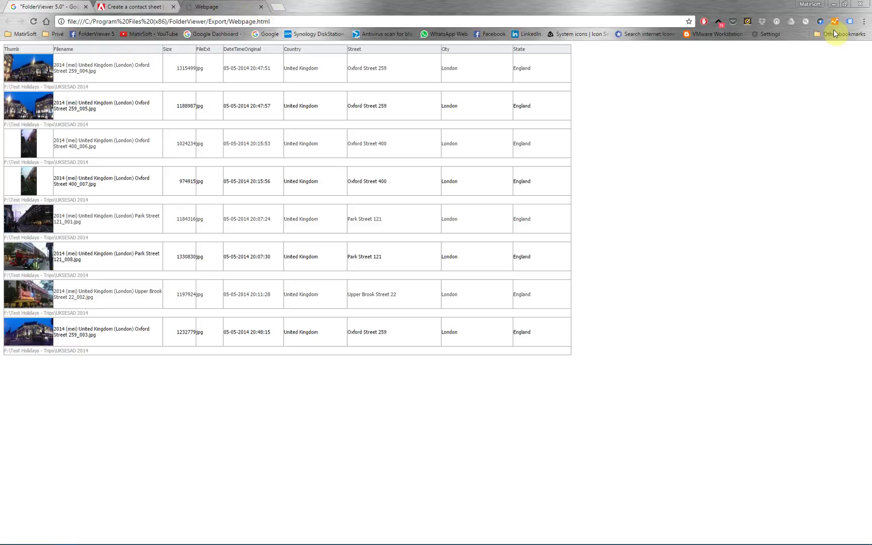
{"action": "left_click", "coordinate": [867, 4]}
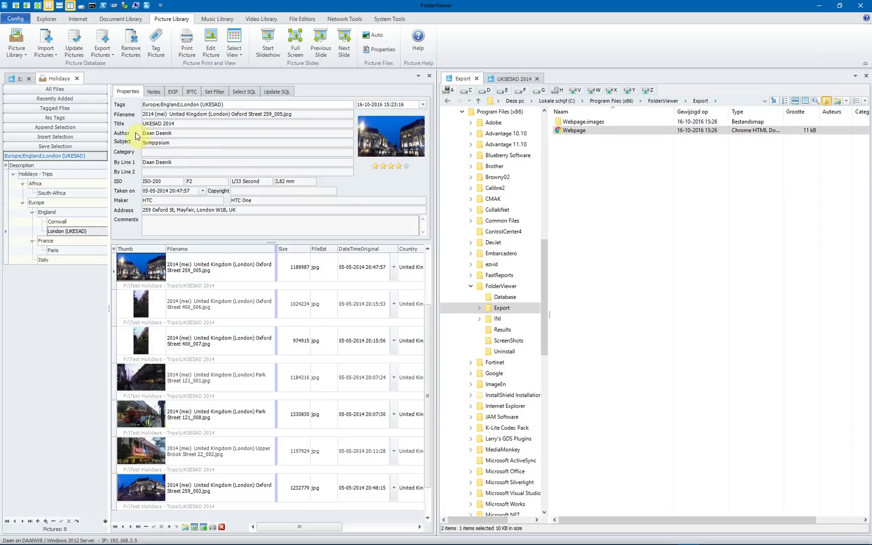
Step: Select all the London pictures again and export them in ExcelX format as Test Excel in the Export folder
{"action": "left_click", "coordinate": [106, 58]}
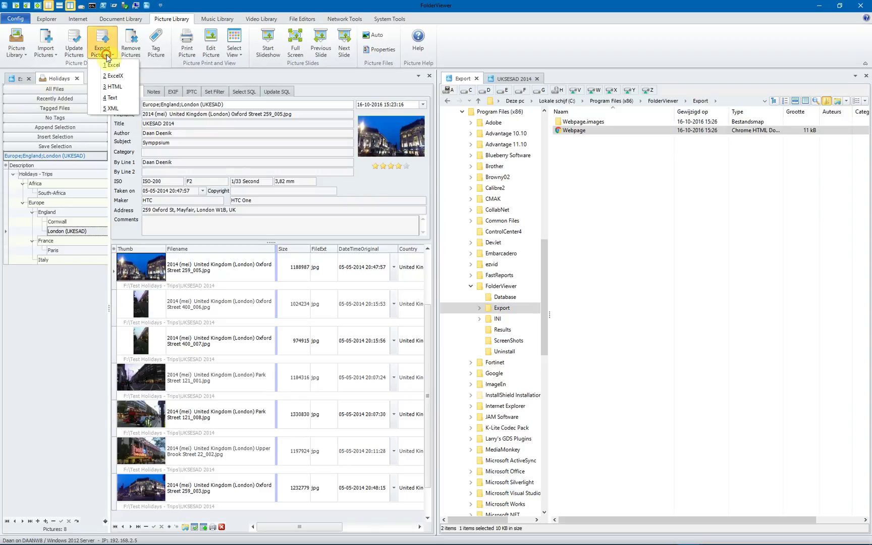
{"action": "left_click", "coordinate": [129, 79]}
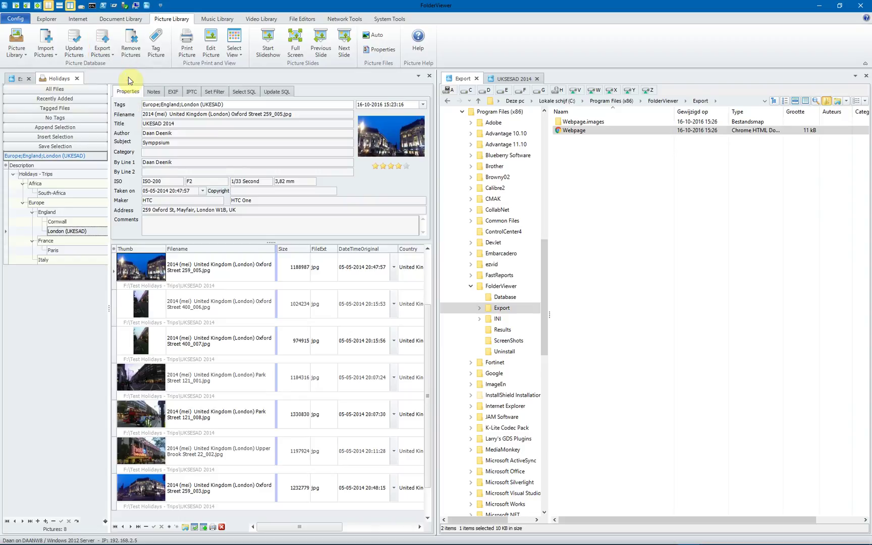
{"action": "left_click", "coordinate": [142, 273]}
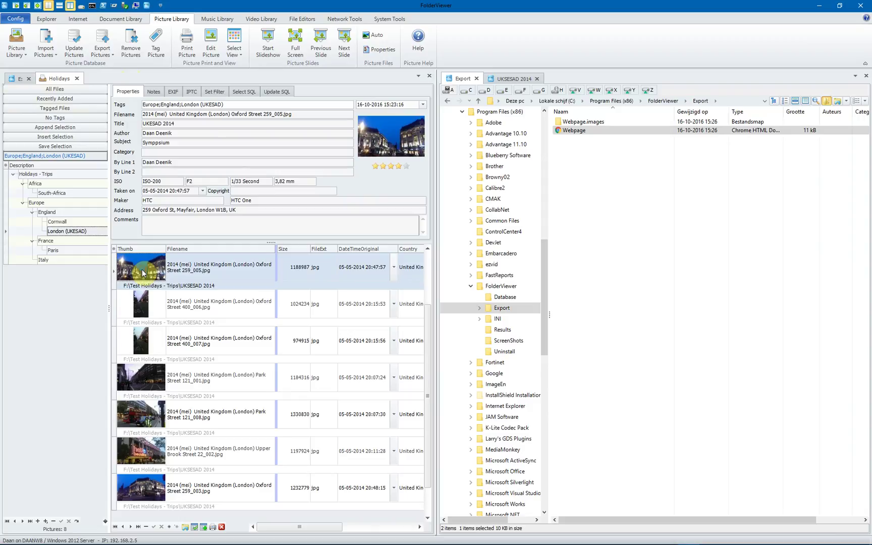
{"action": "key", "text": "ctrl+a"}
{"action": "left_click", "coordinate": [111, 58]}
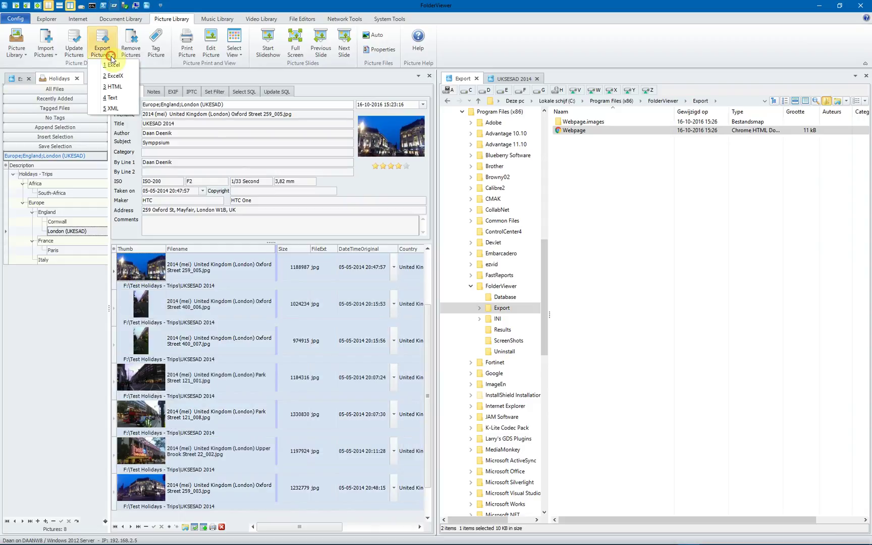
{"action": "left_click", "coordinate": [113, 74]}
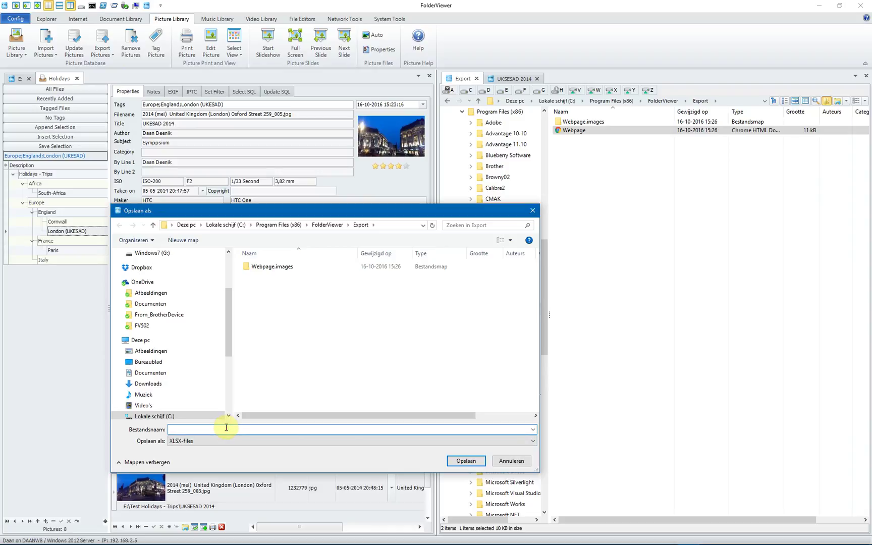
{"action": "type", "text": "Te"}
{"action": "left_click", "coordinate": [182, 429]}
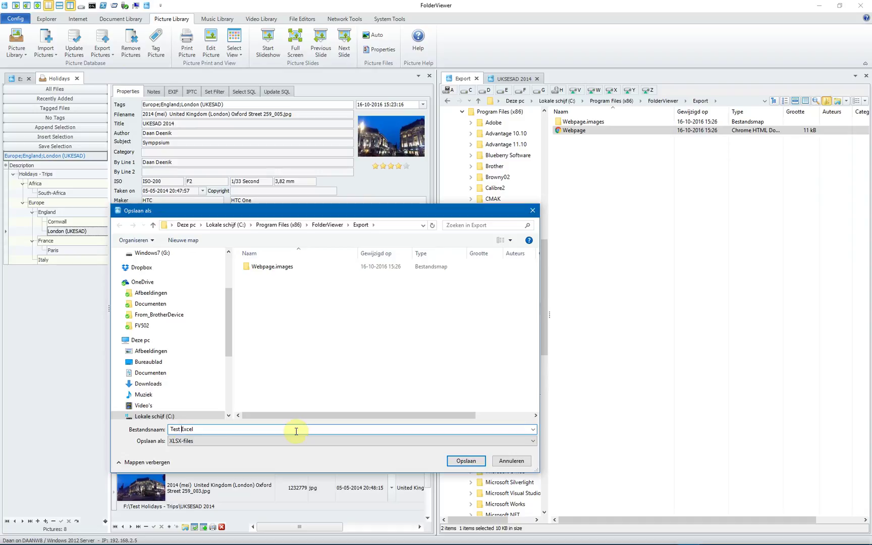
{"action": "key", "text": "Return"}
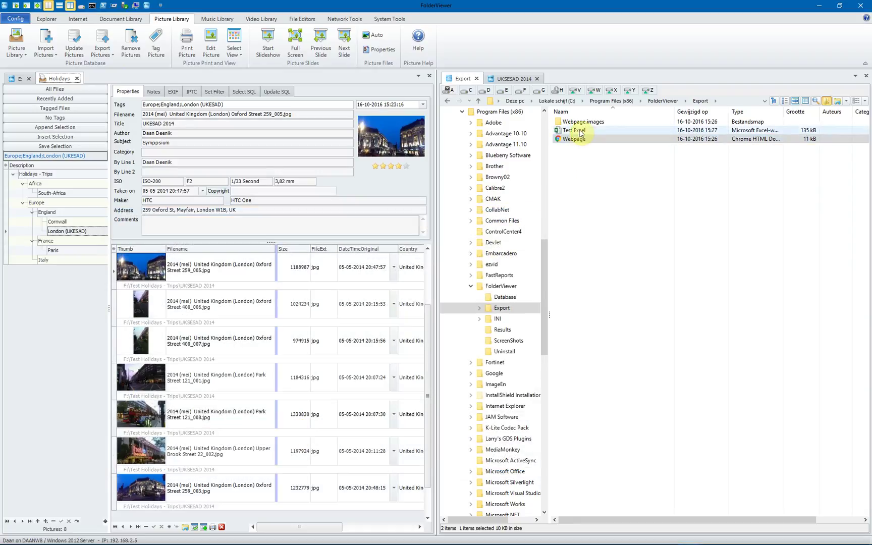
Step: Open the exported Test Excel workbook in Excel, review its picture table and close the workbook
{"action": "double_click", "coordinate": [580, 130]}
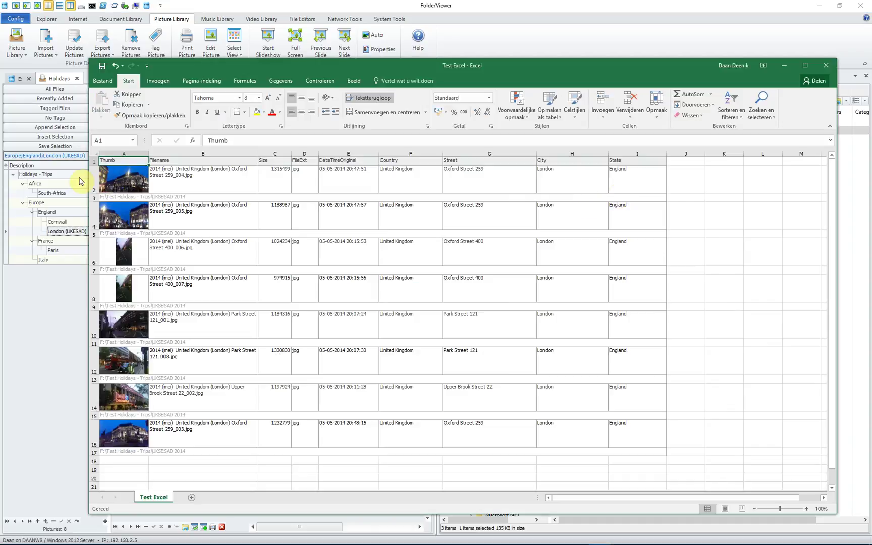
{"action": "left_click_drag", "start_coordinate": [301, 71], "coordinate": [259, 41]}
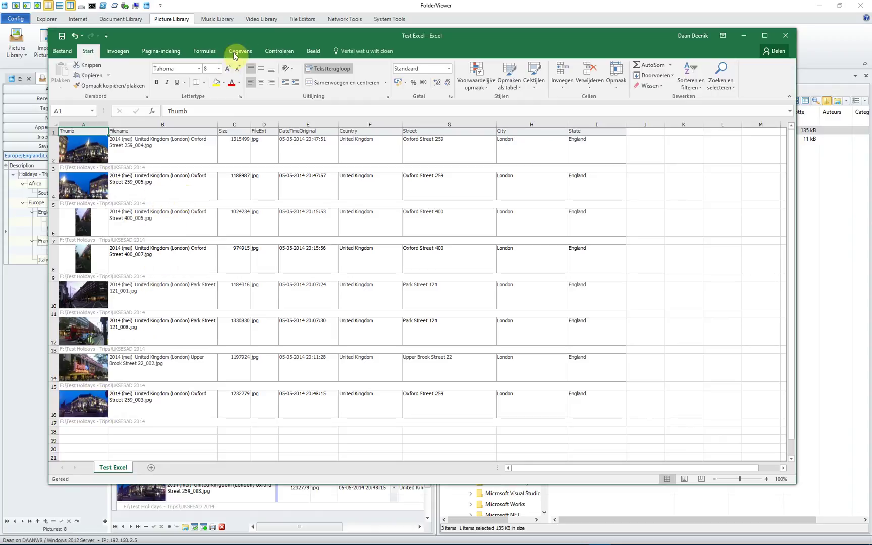
{"action": "left_click_drag", "start_coordinate": [238, 39], "coordinate": [246, 43]}
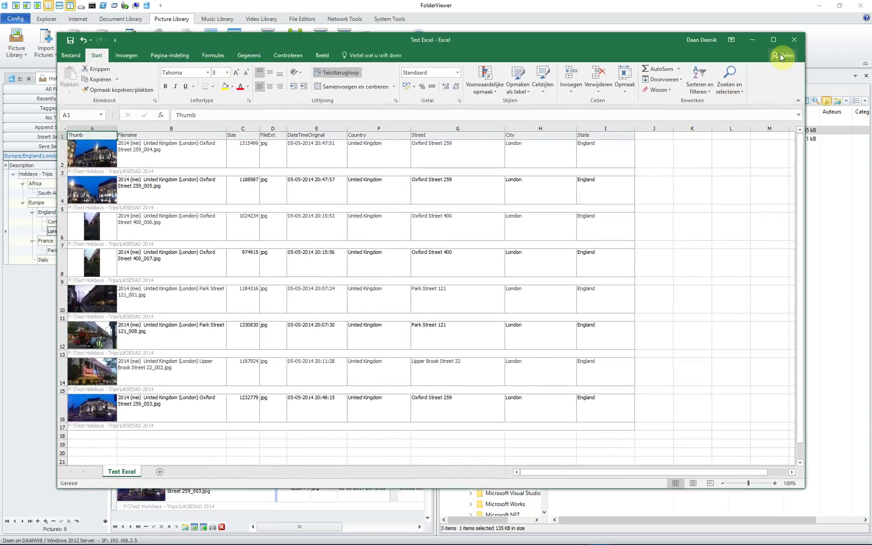
{"action": "left_click", "coordinate": [794, 40]}
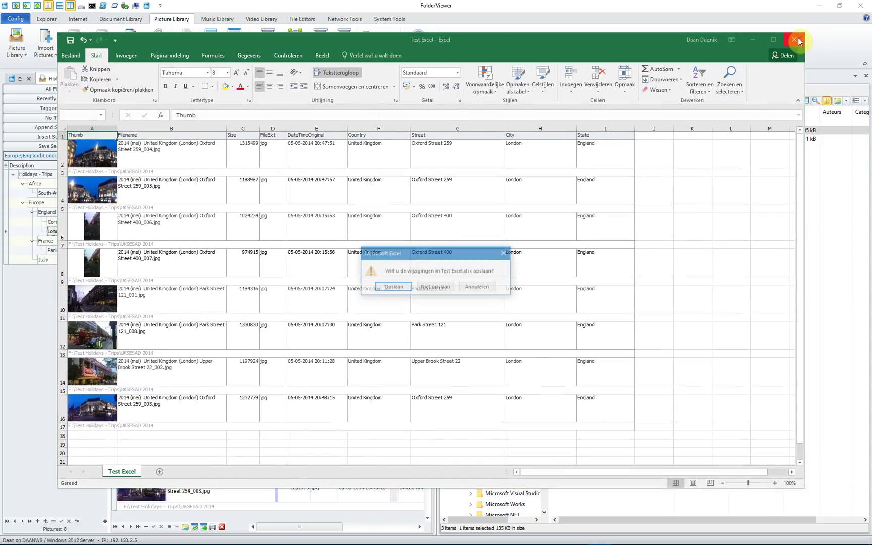